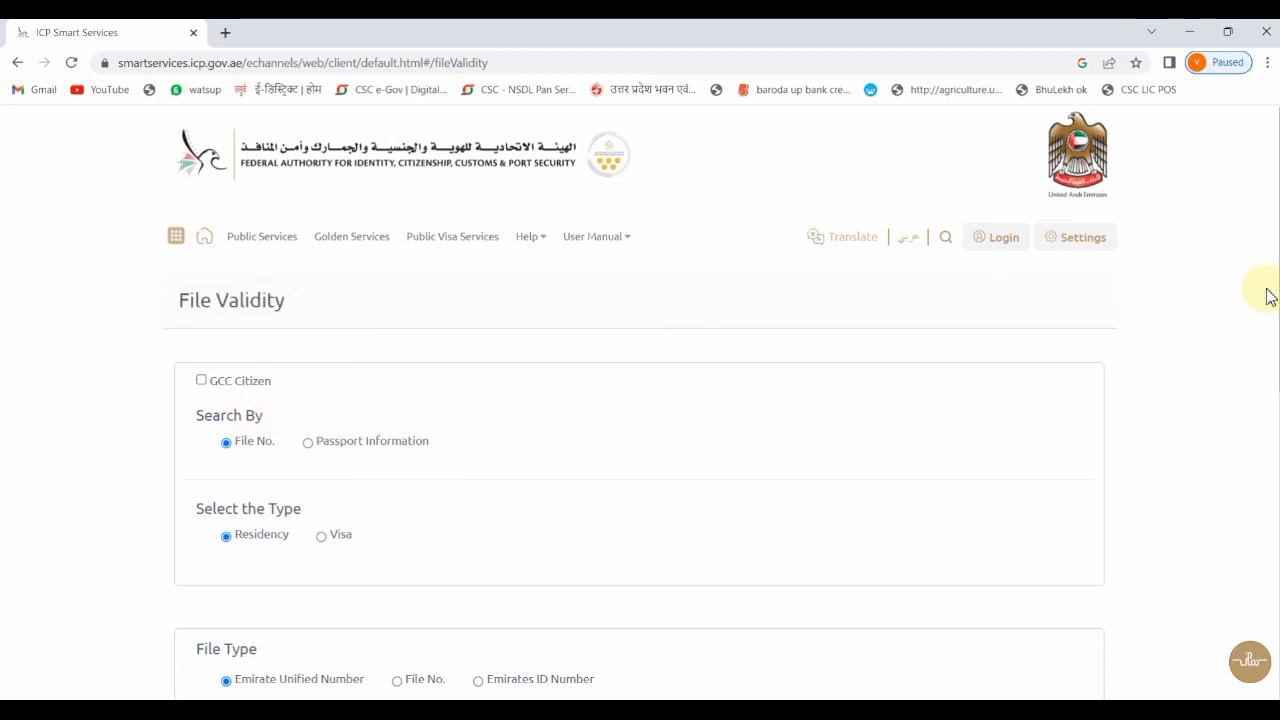
- Set the File Validity form to search by Passport Information
scroll(1266, 314, down, 1)
scroll(1275, 373, down, 2)
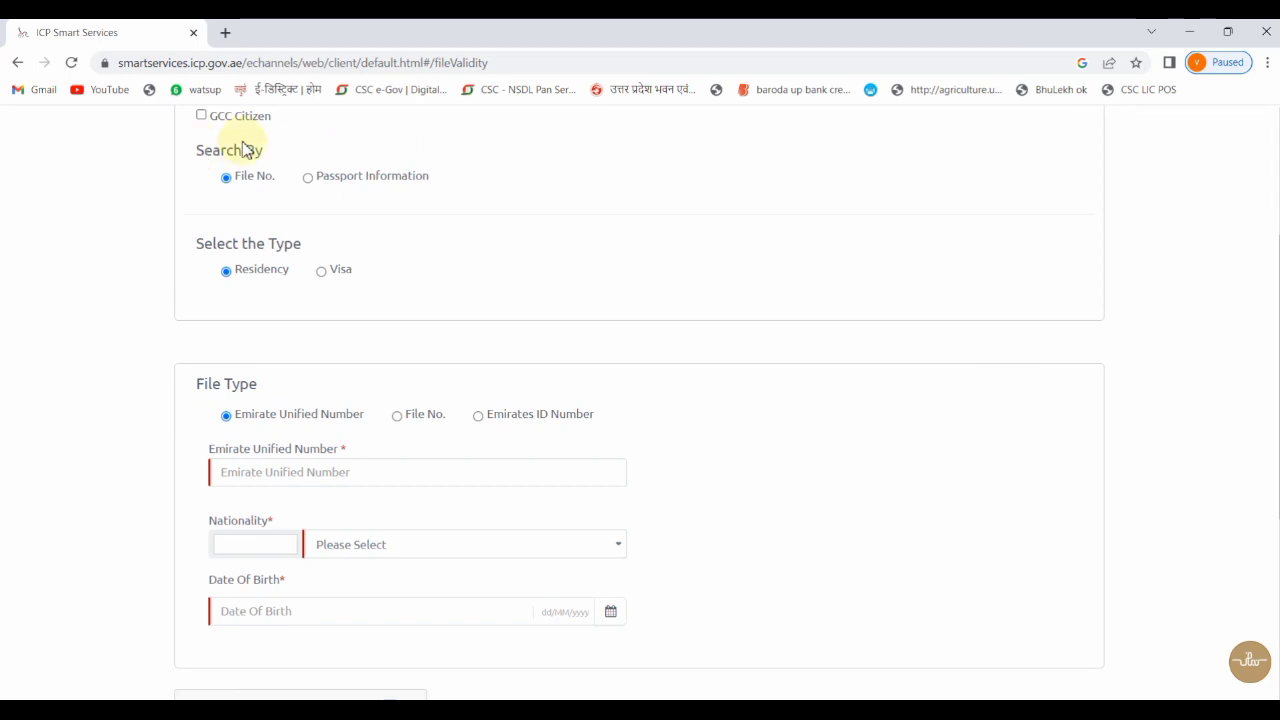
drag(194, 148, 332, 160)
click(332, 160)
drag(322, 176, 437, 180)
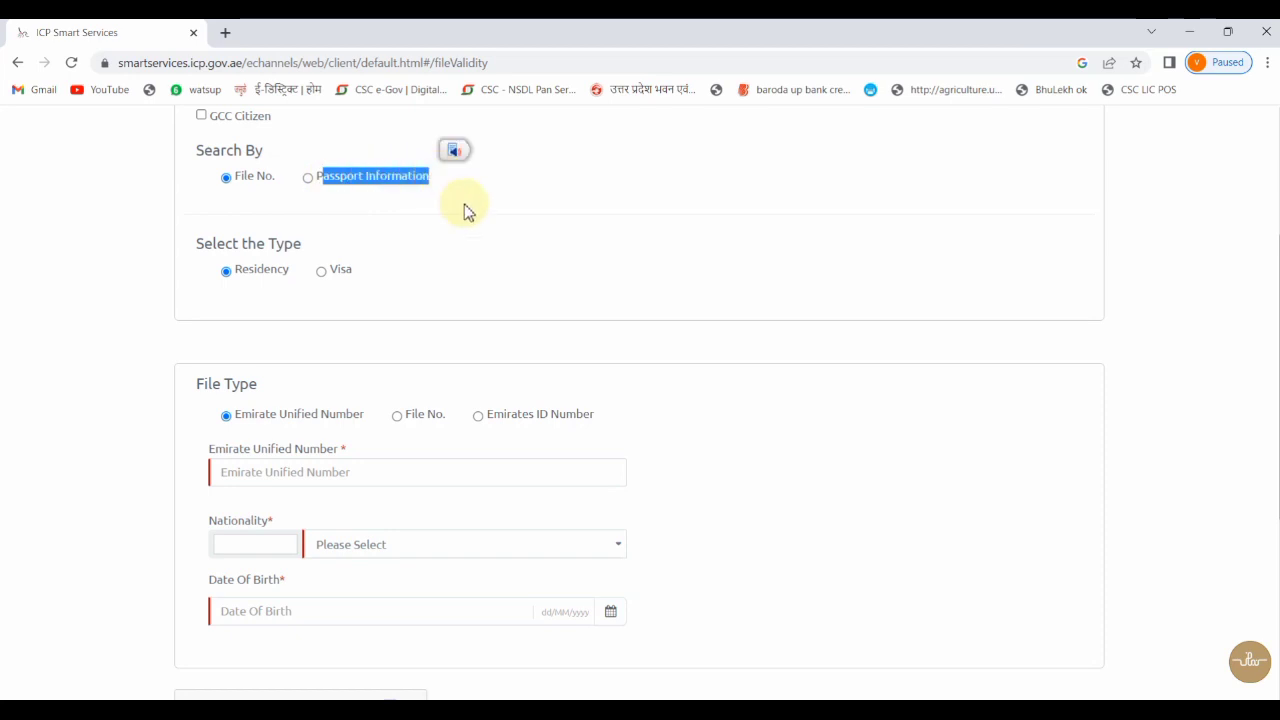
click(463, 210)
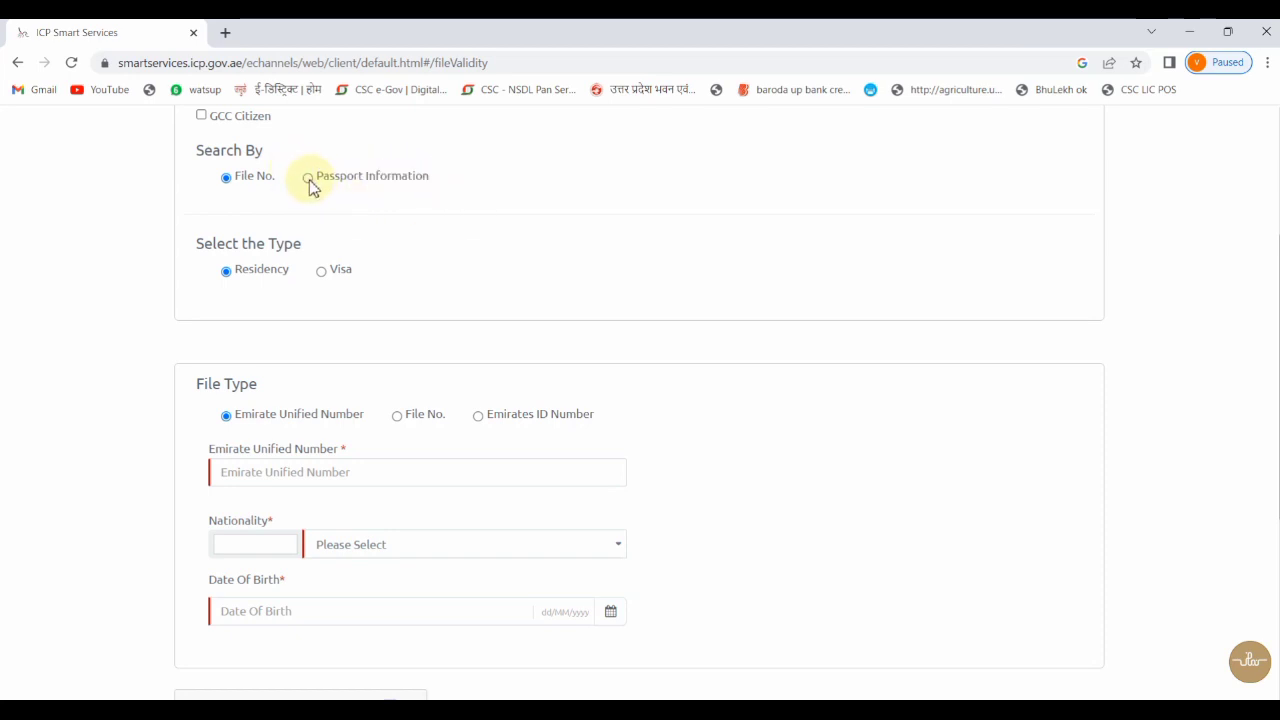
click(308, 177)
- Select Visa as the type of file to check
drag(203, 243, 306, 243)
click(352, 249)
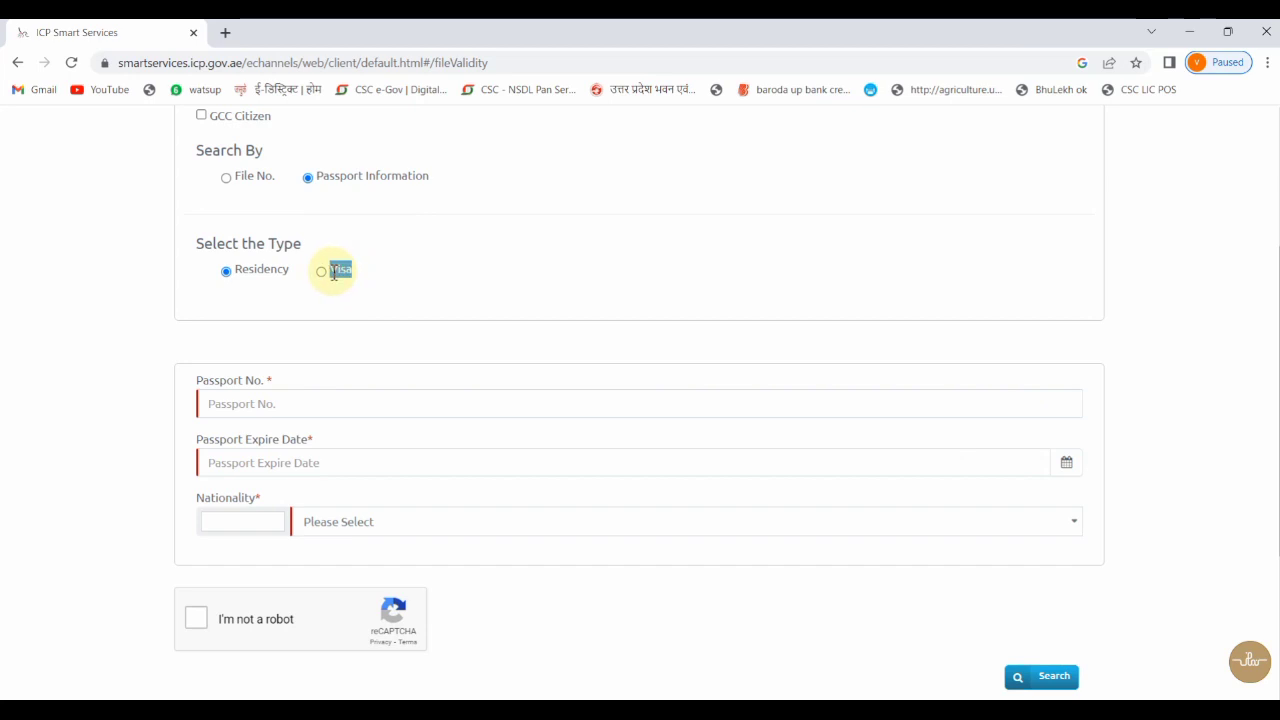
click(234, 270)
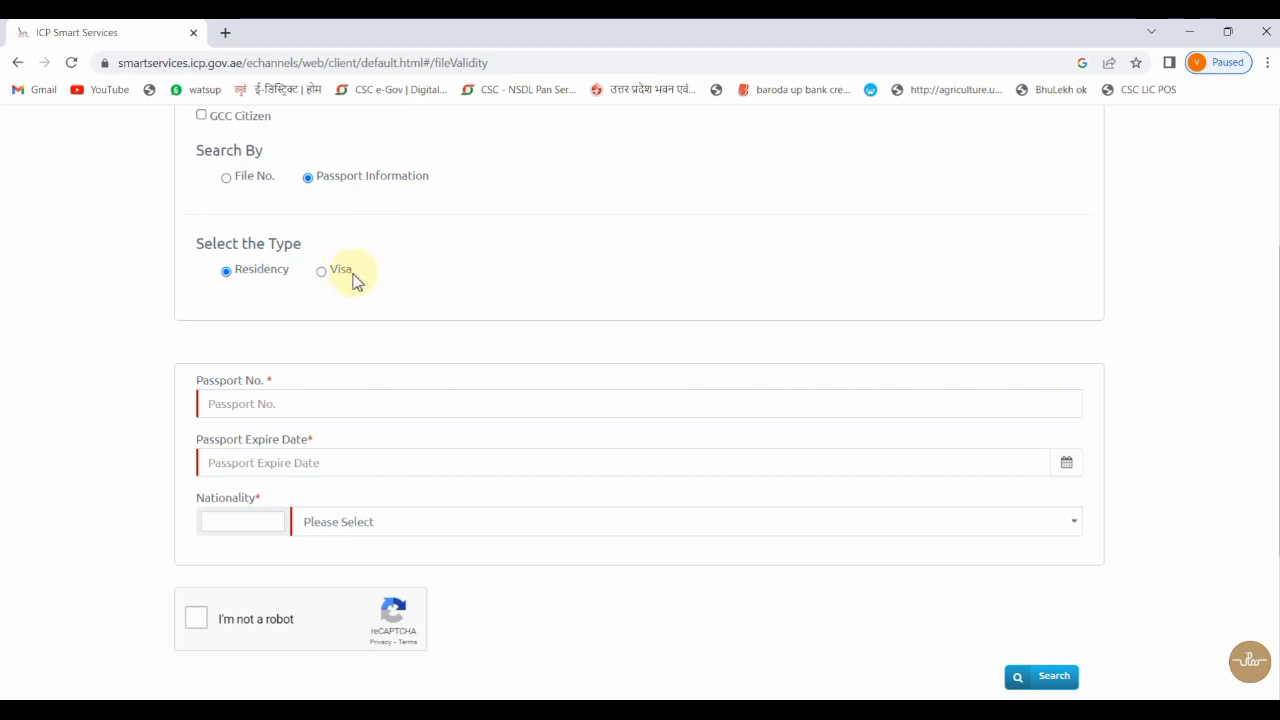
drag(333, 270, 358, 268)
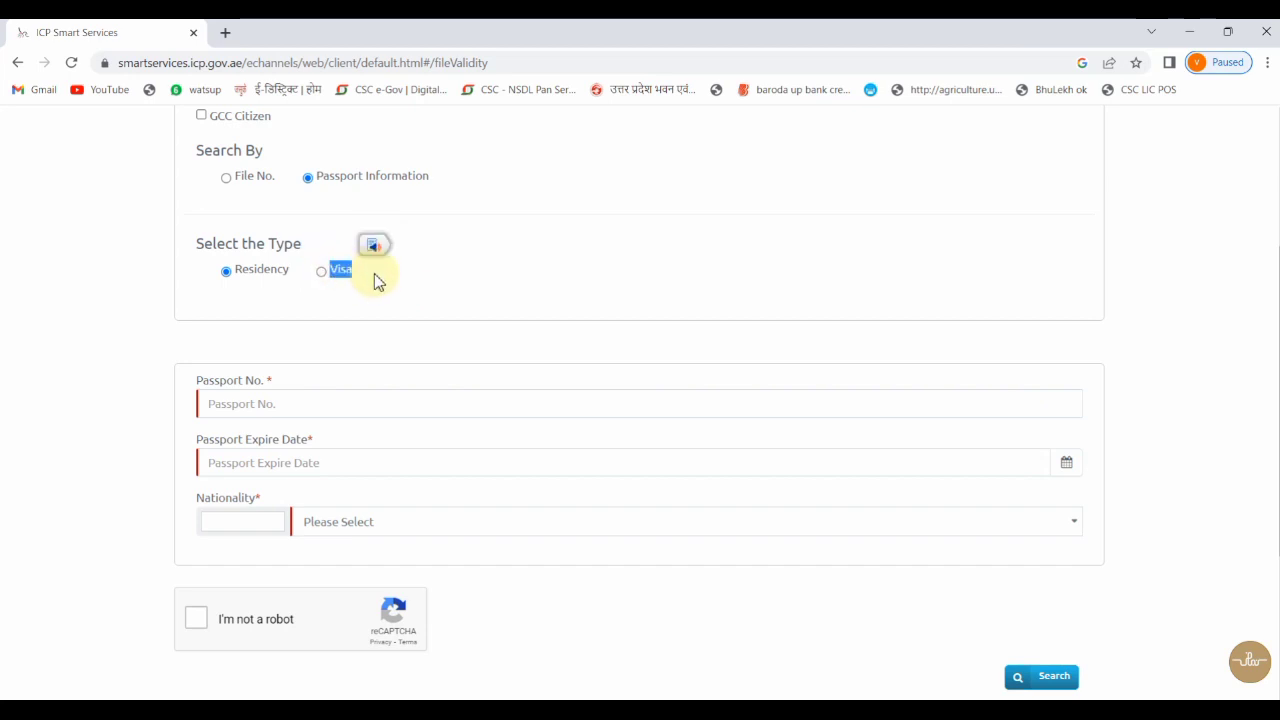
click(321, 272)
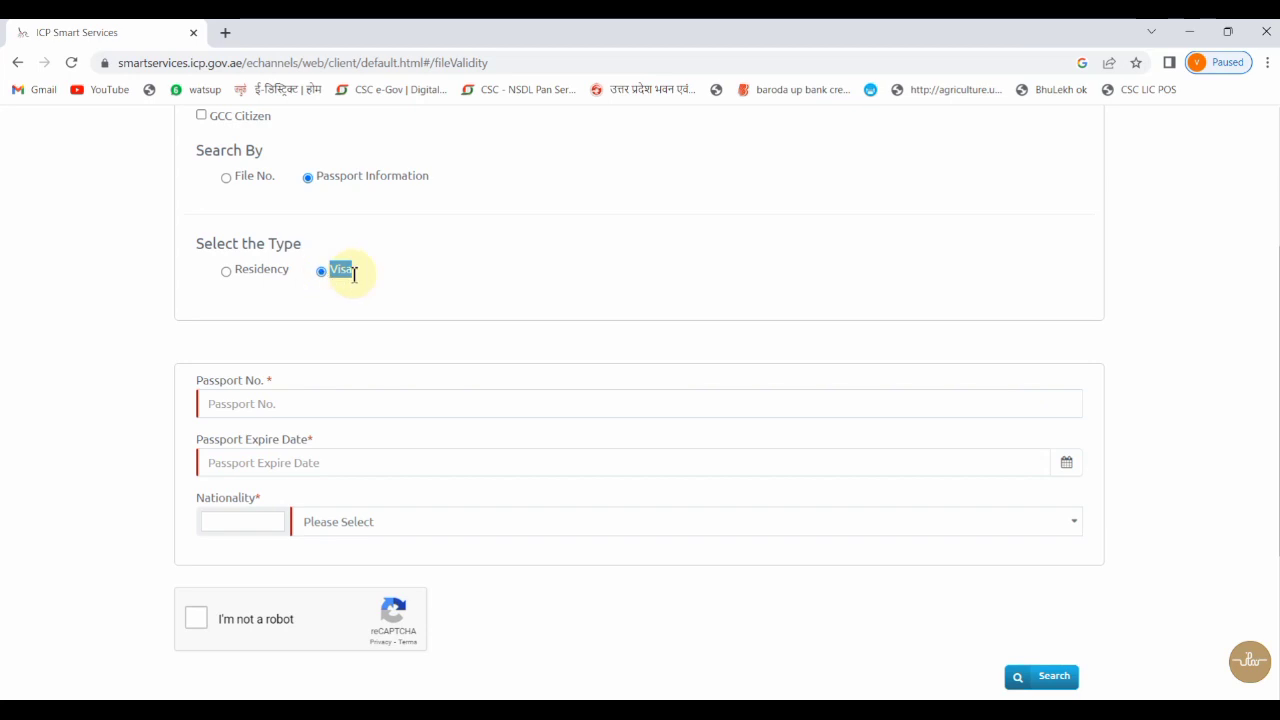
drag(352, 272, 340, 271)
click(343, 270)
- Inspect the Passport No. field and the calendar of the Passport Expire Date field without entering any values
drag(196, 379, 257, 381)
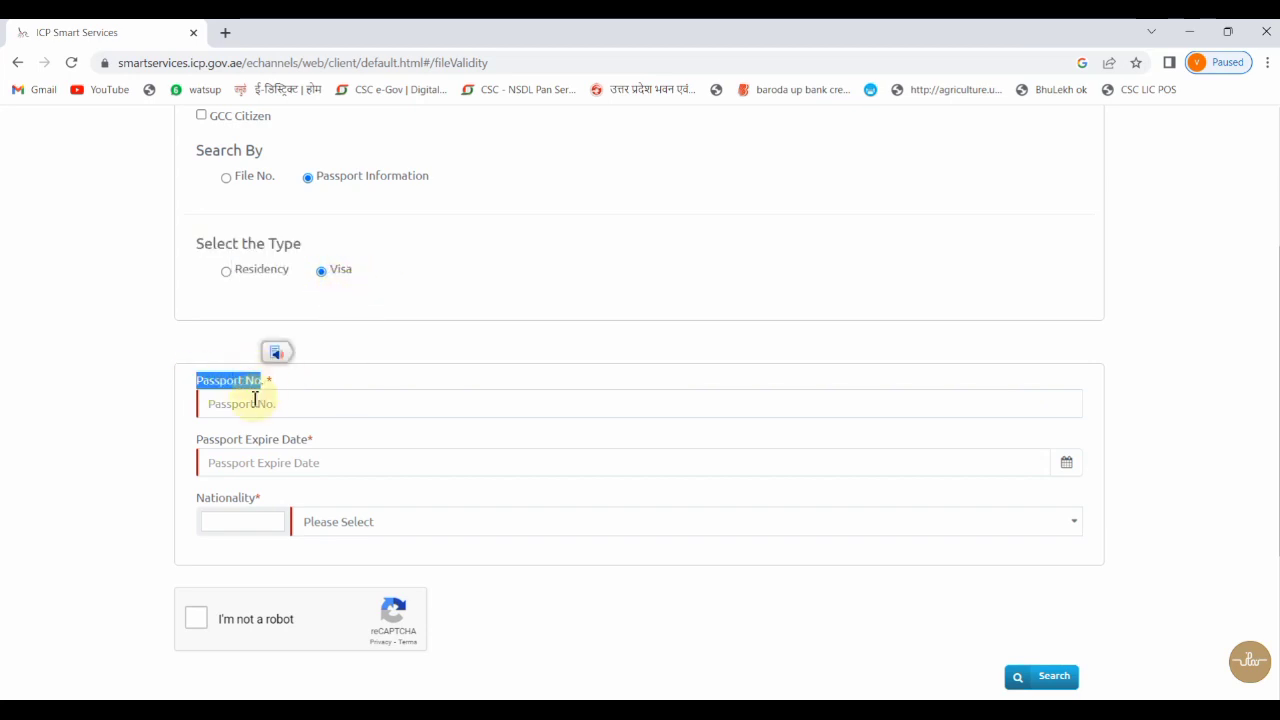
click(232, 403)
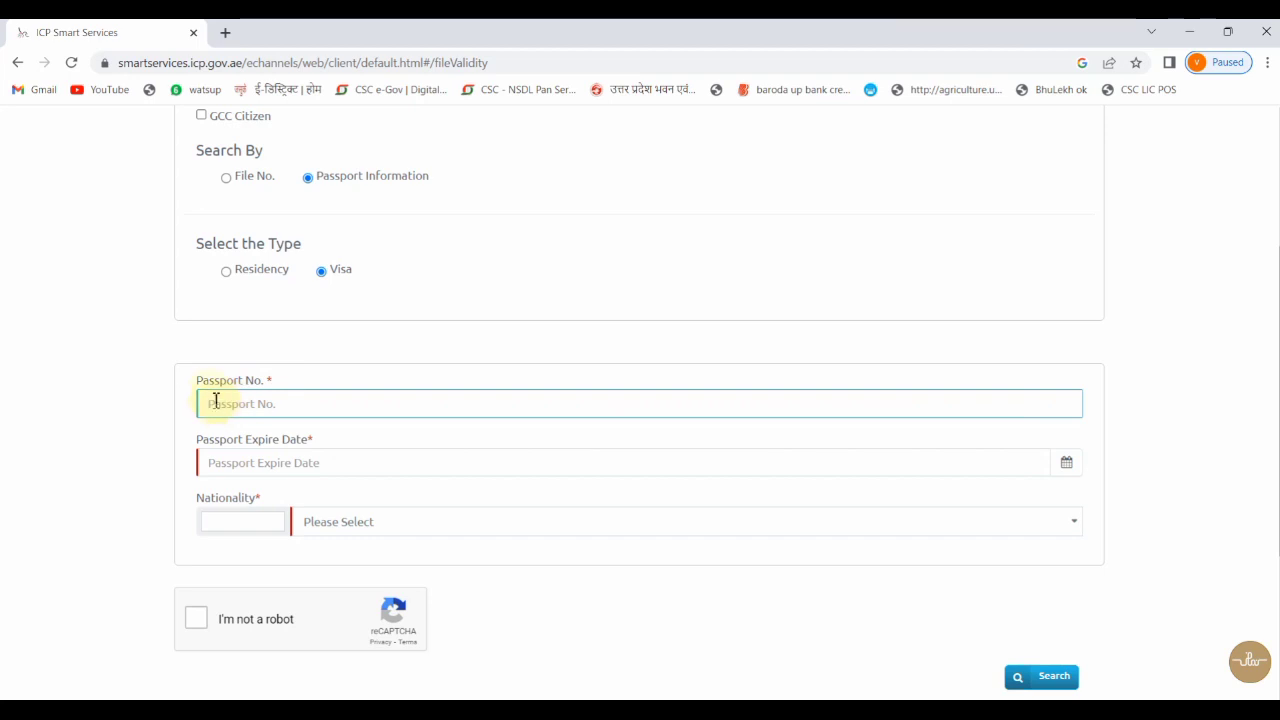
drag(198, 380, 264, 383)
click(228, 408)
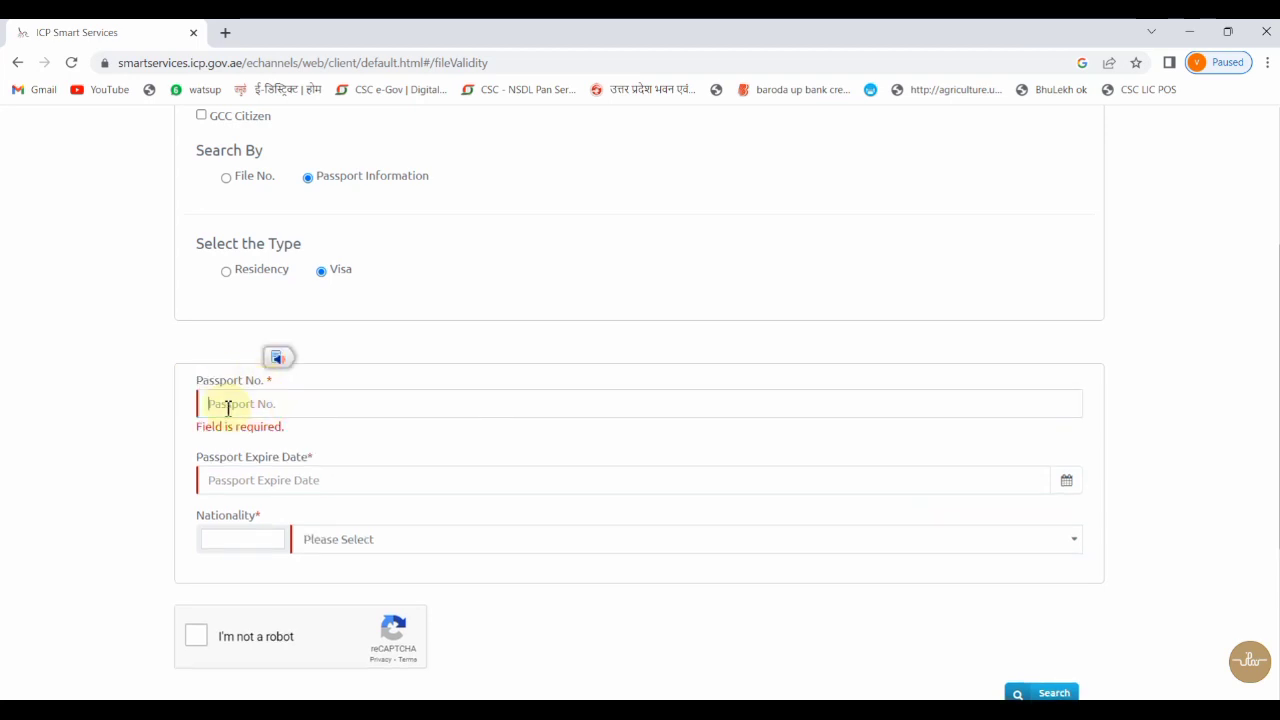
drag(196, 460, 310, 459)
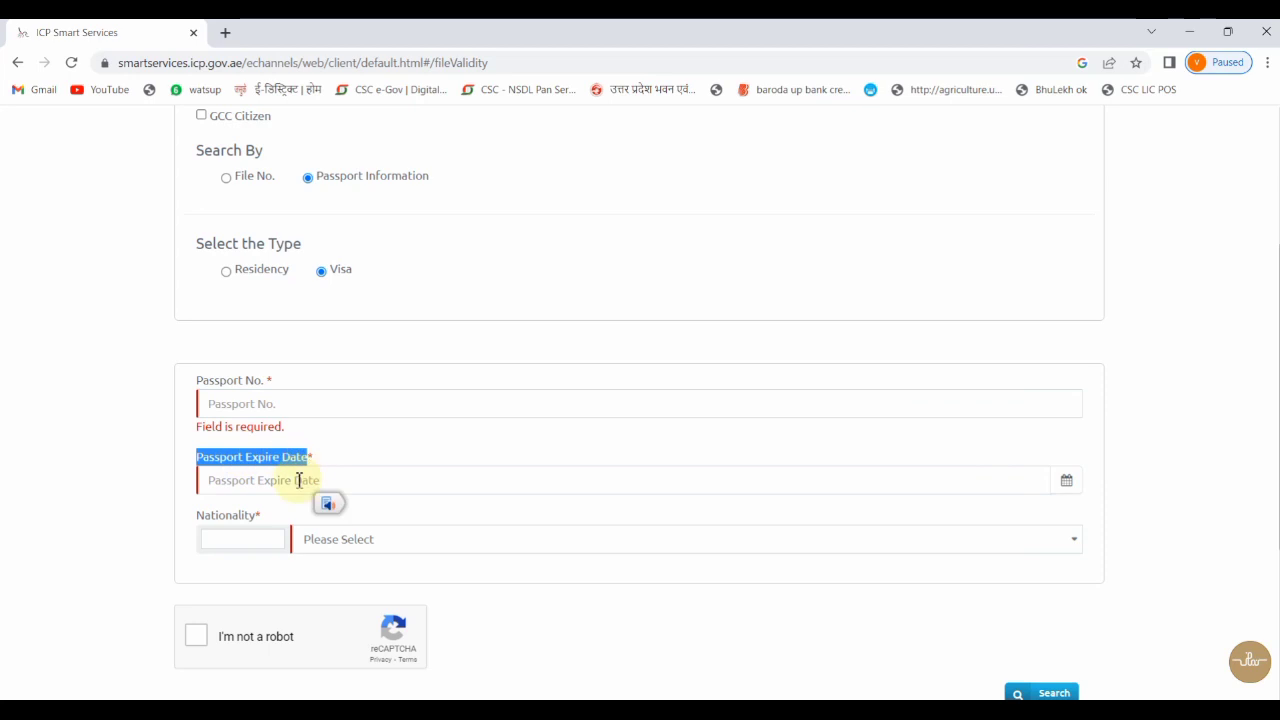
click(1068, 484)
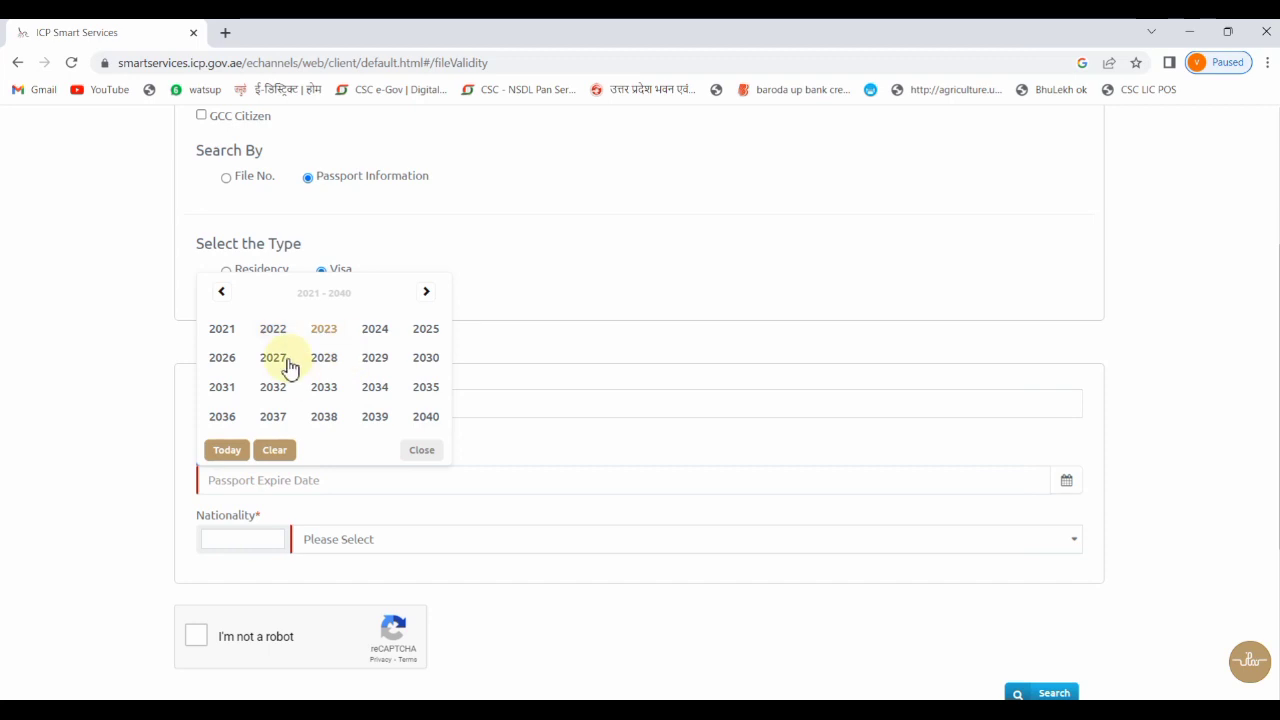
click(274, 452)
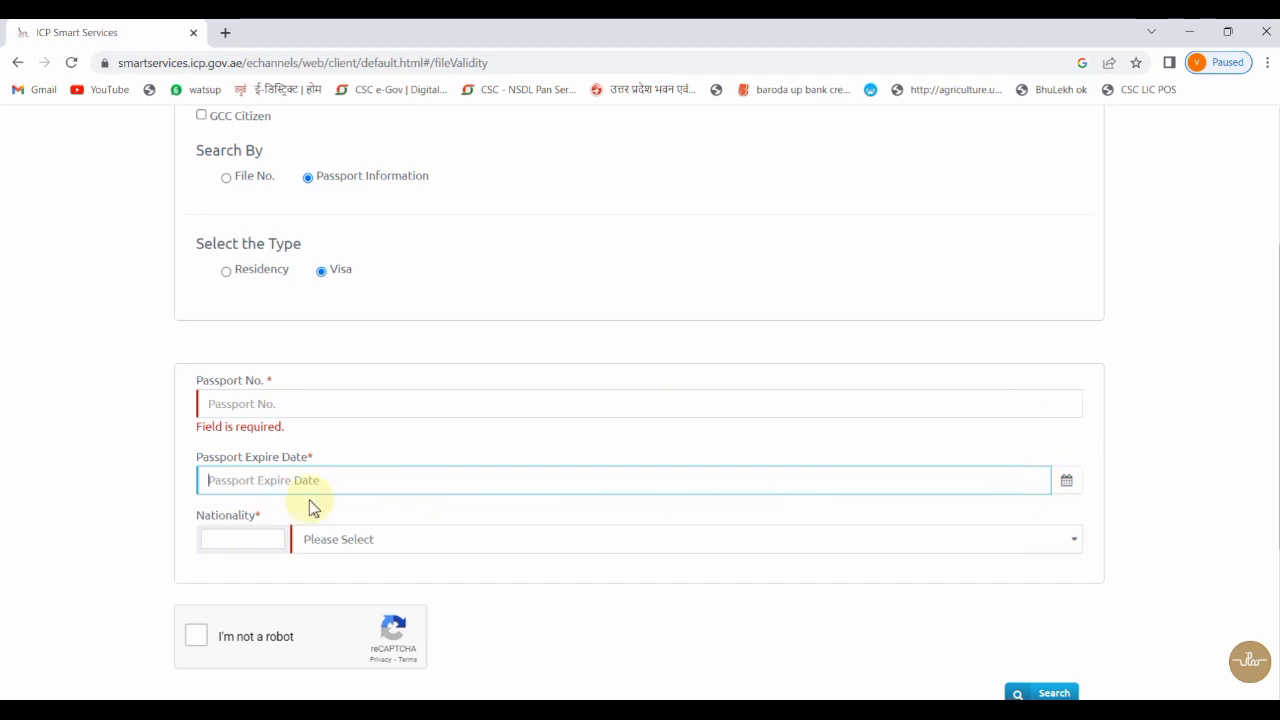
scroll(265, 505, down, 1)
scroll(343, 380, down, 2)
scroll(349, 380, up, 1)
click(336, 389)
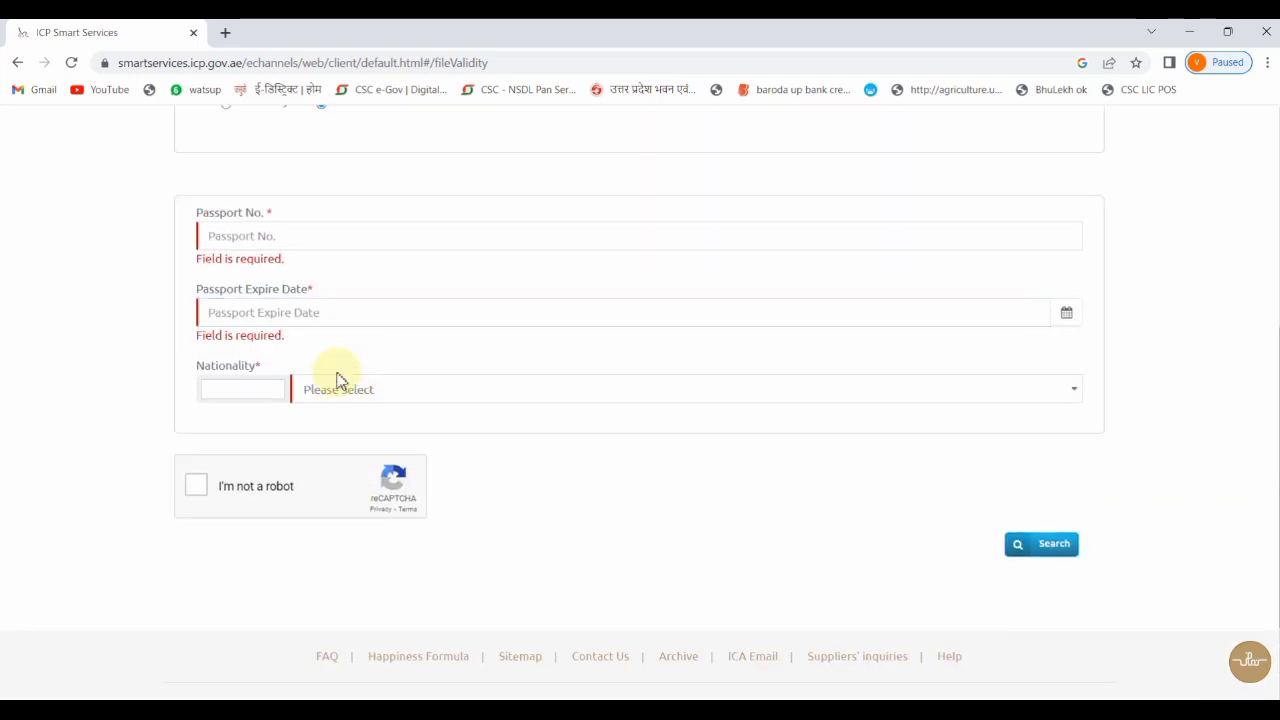
drag(197, 366, 256, 378)
click(250, 368)
drag(200, 366, 277, 371)
click(277, 368)
drag(199, 373, 262, 371)
click(294, 371)
click(318, 363)
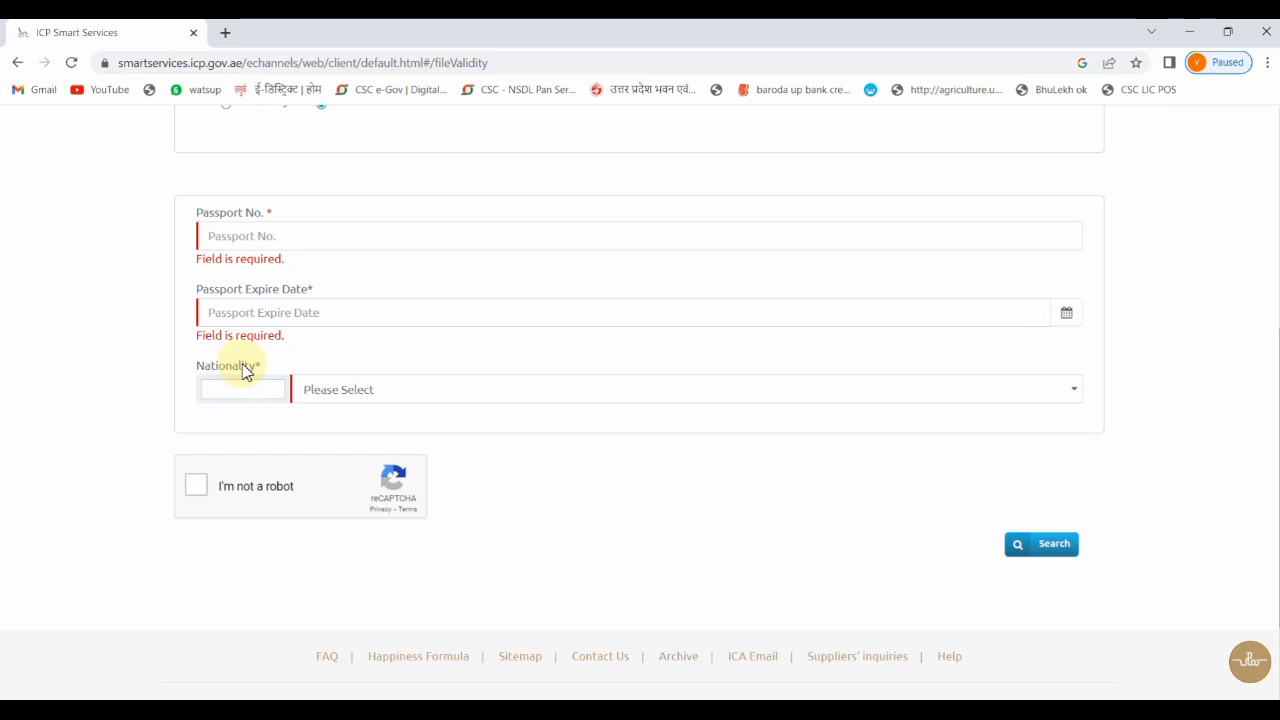
- Set the nationality to INDIA, filtering the country list to find it
click(343, 395)
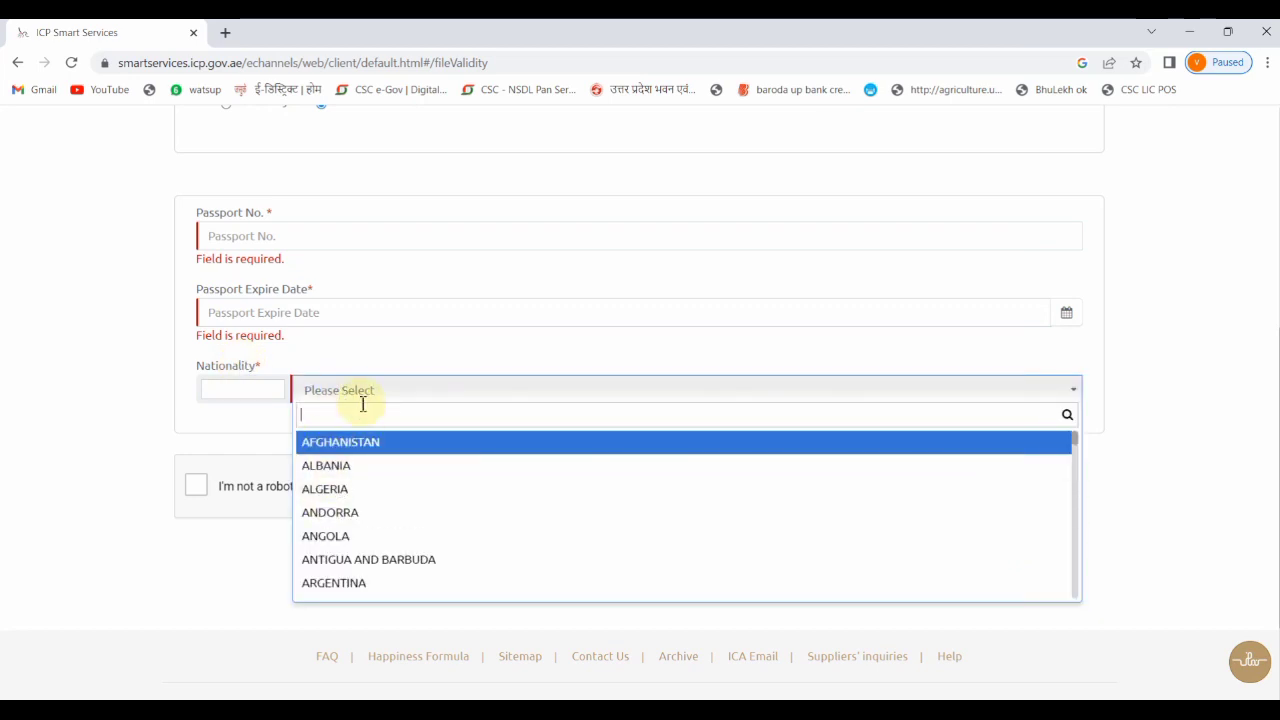
text(in)
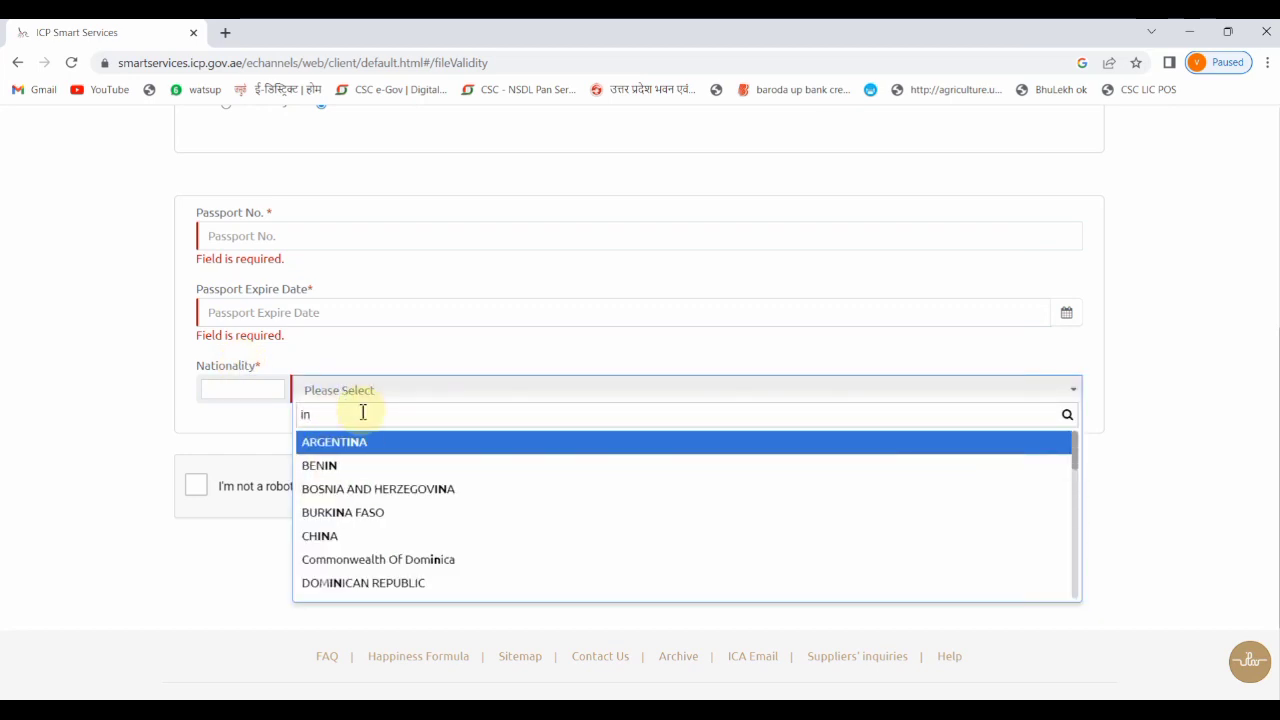
text(d)
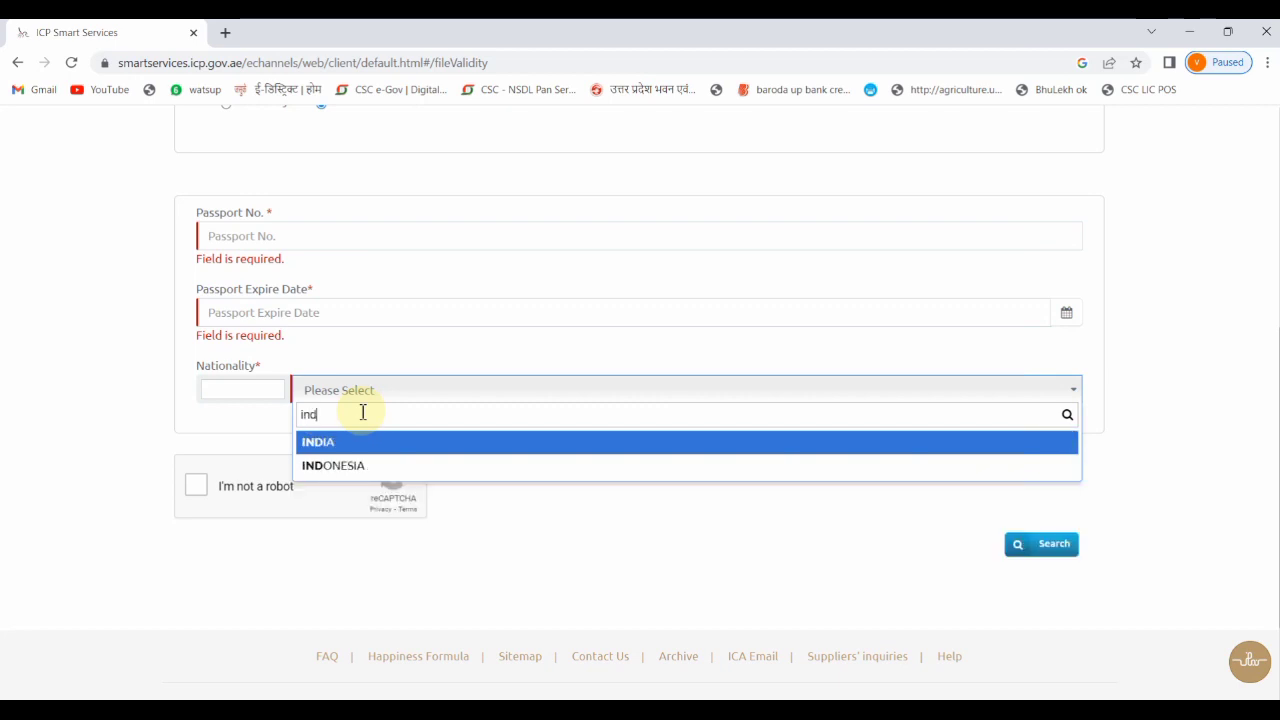
text(i)
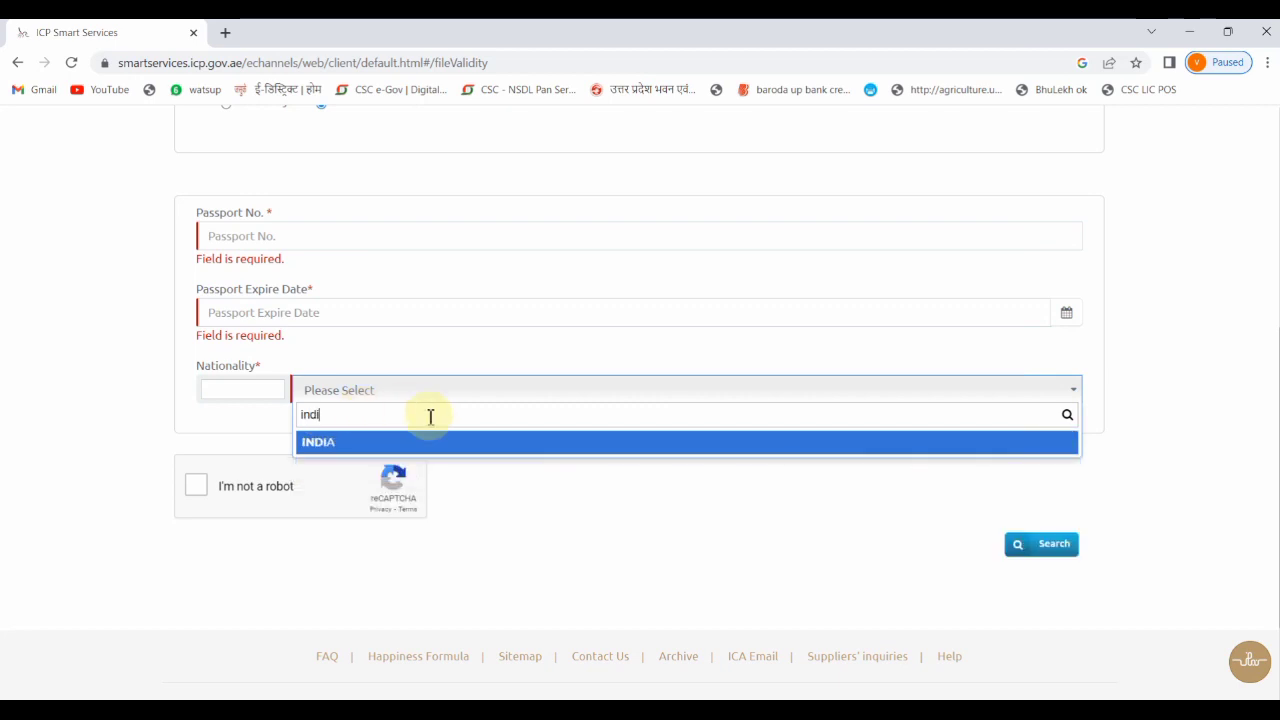
click(322, 448)
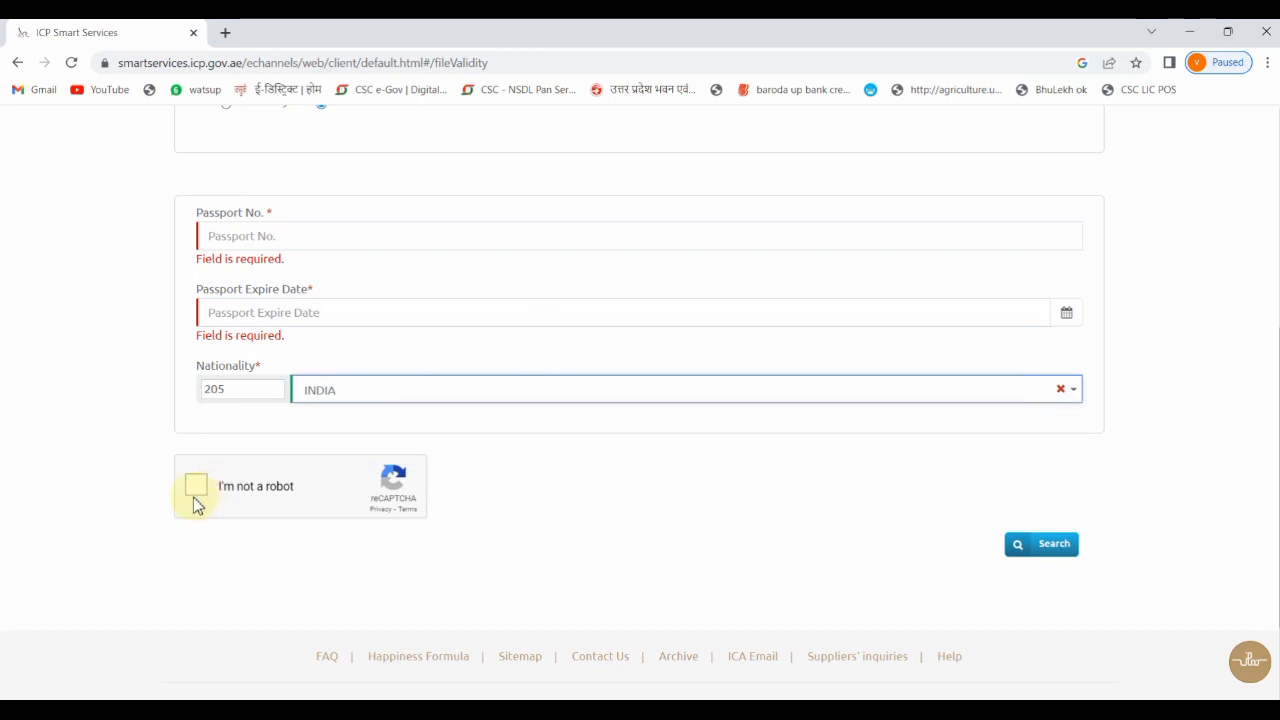
drag(215, 493, 293, 497)
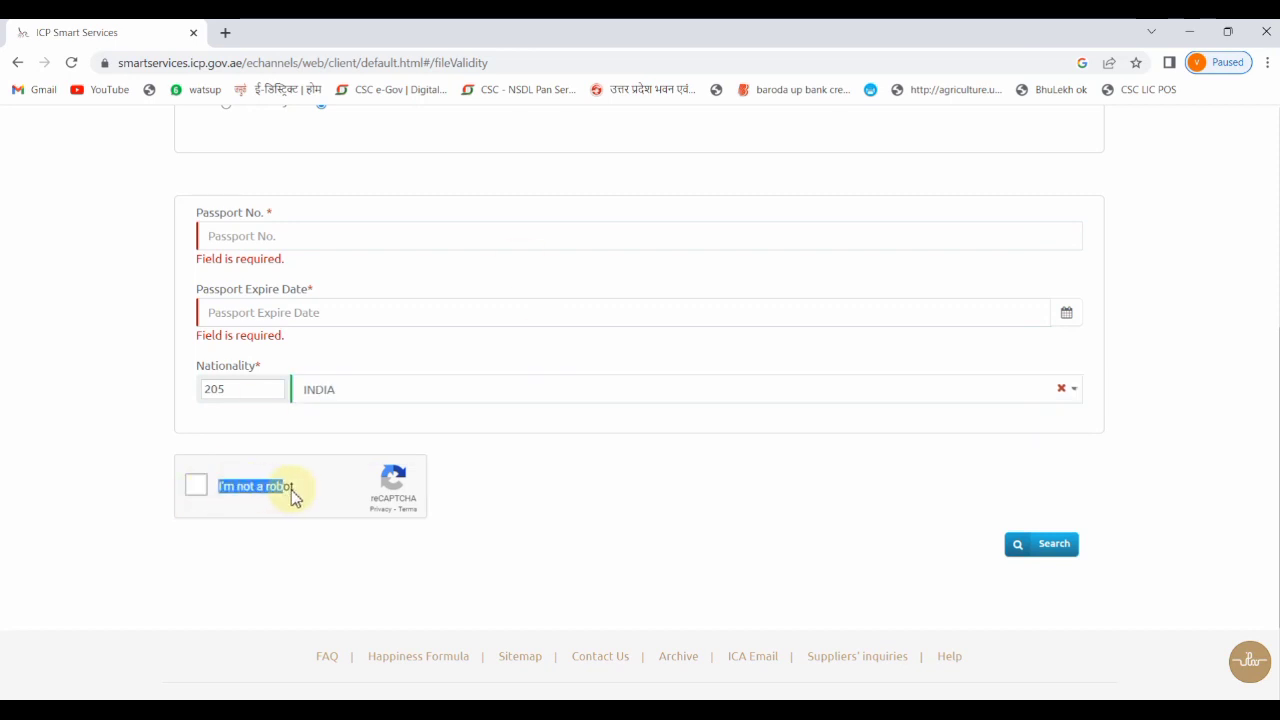
click(194, 486)
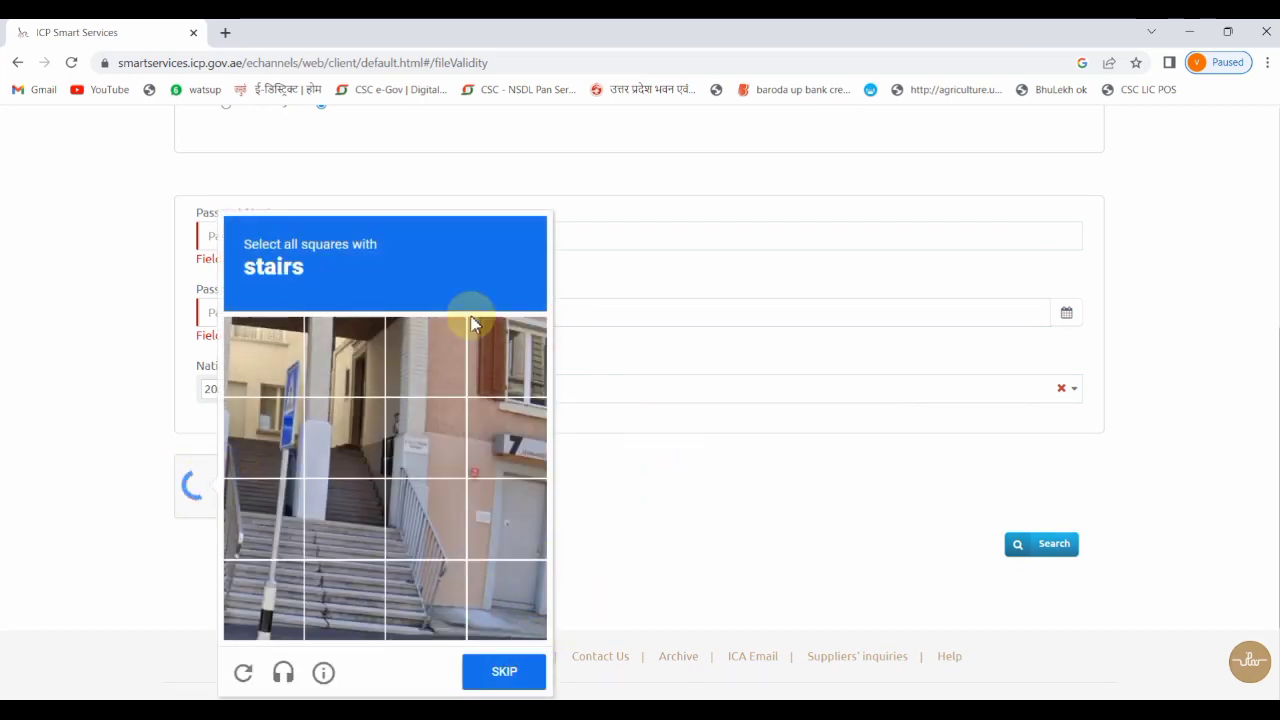
click(711, 557)
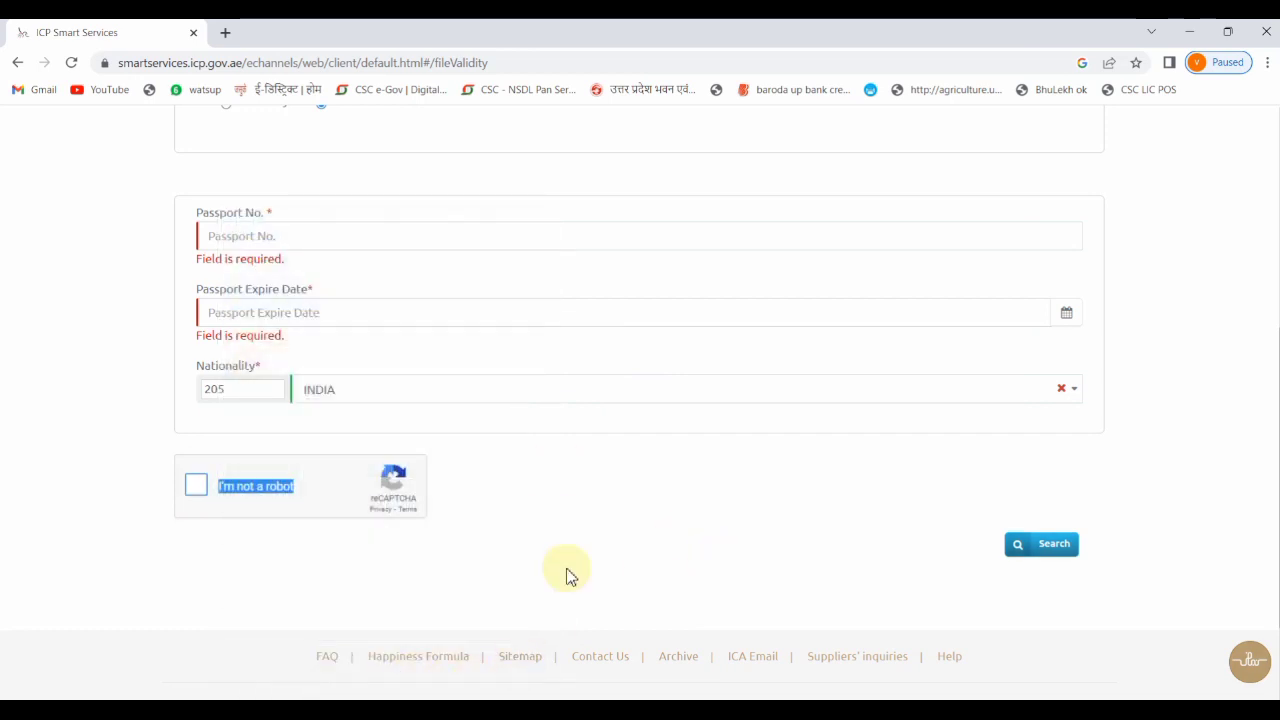
click(255, 545)
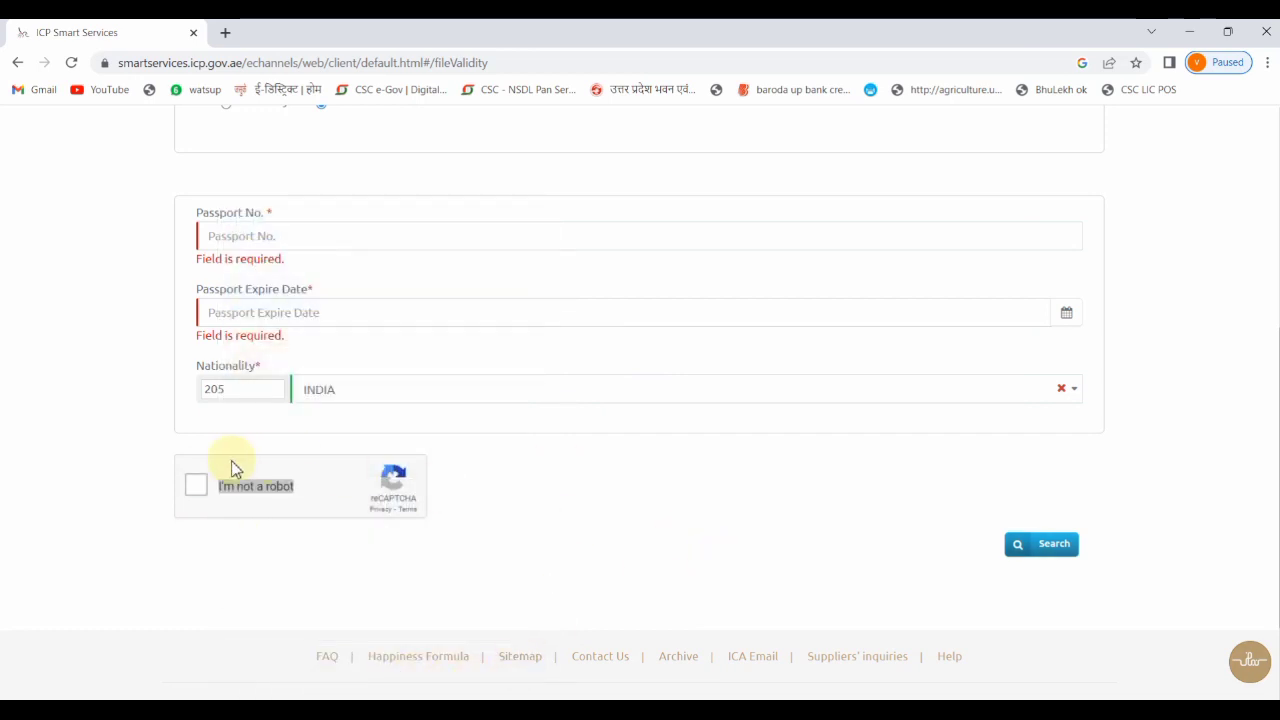
- Complete the "I'm not a robot" check by selecting the image squares with stairs and verifying the selection
click(197, 497)
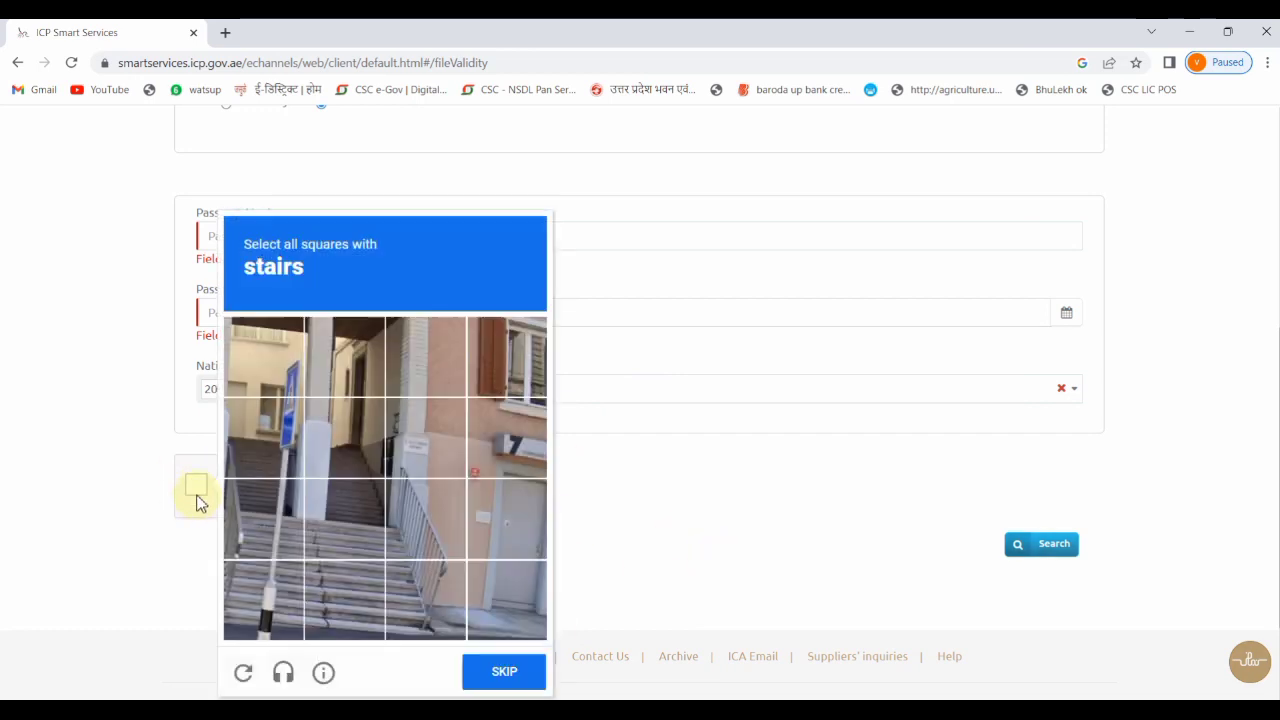
click(262, 378)
click(278, 575)
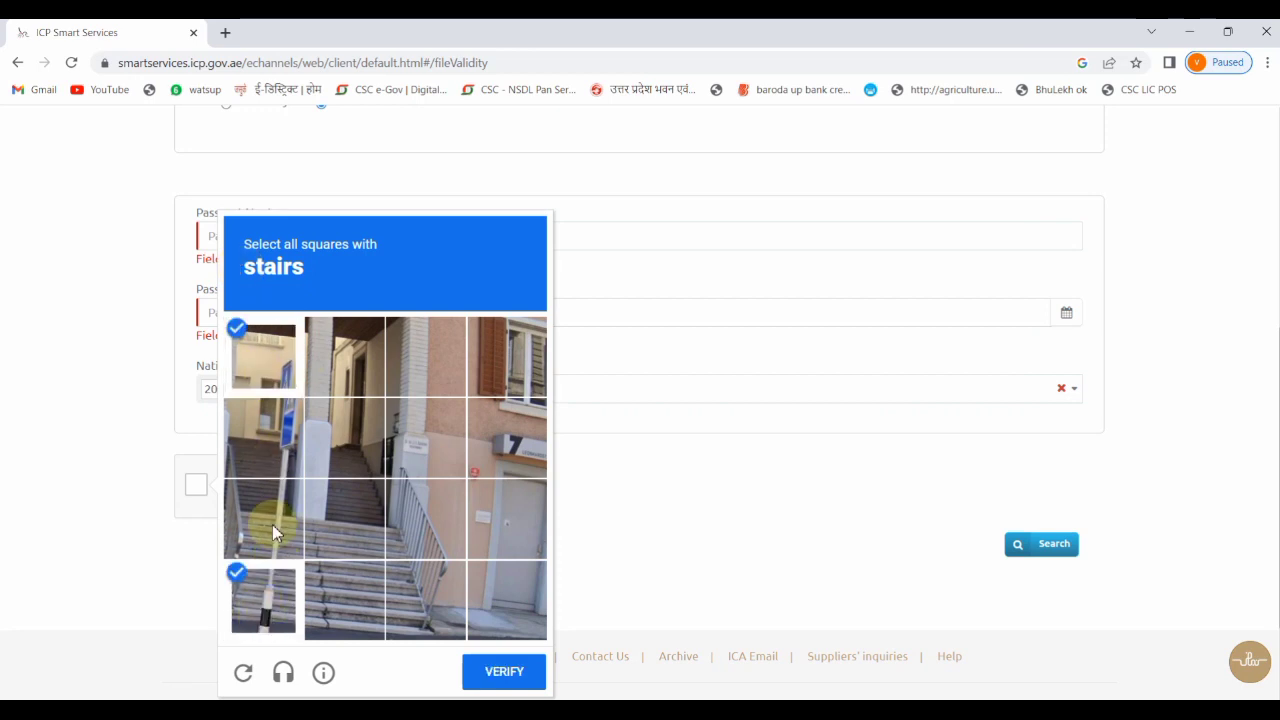
click(272, 524)
click(265, 440)
click(503, 676)
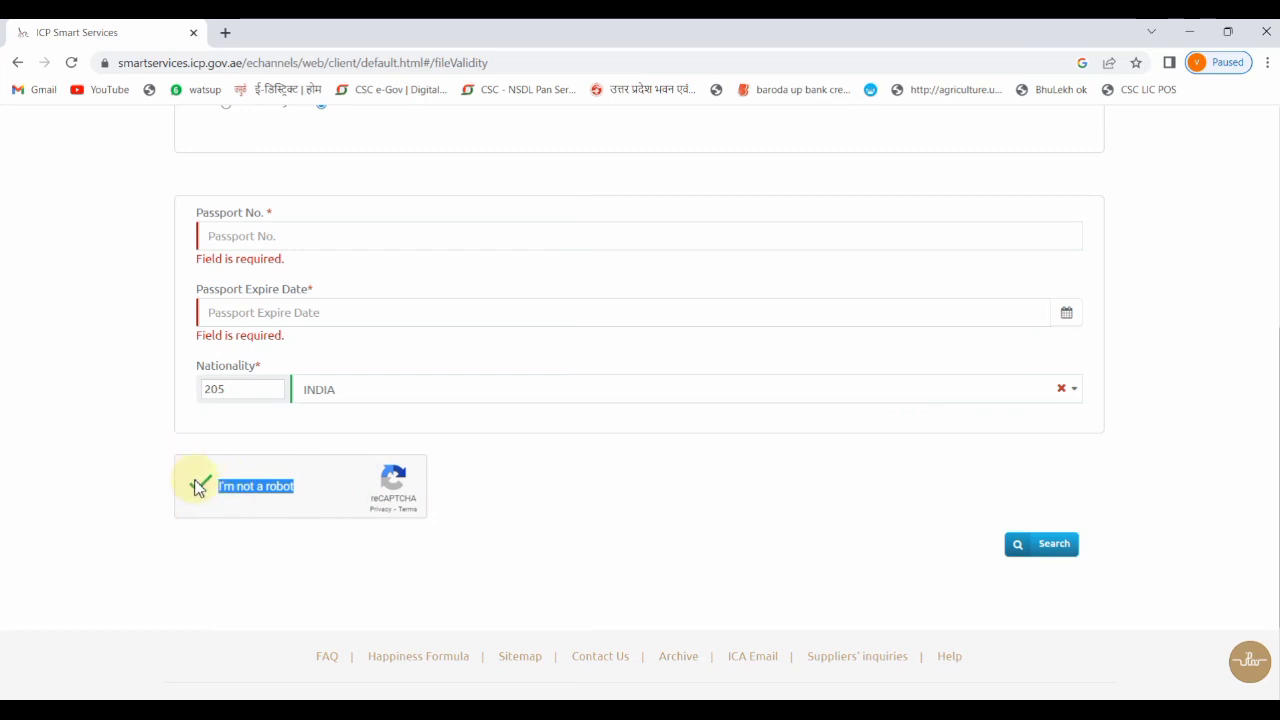
click(215, 535)
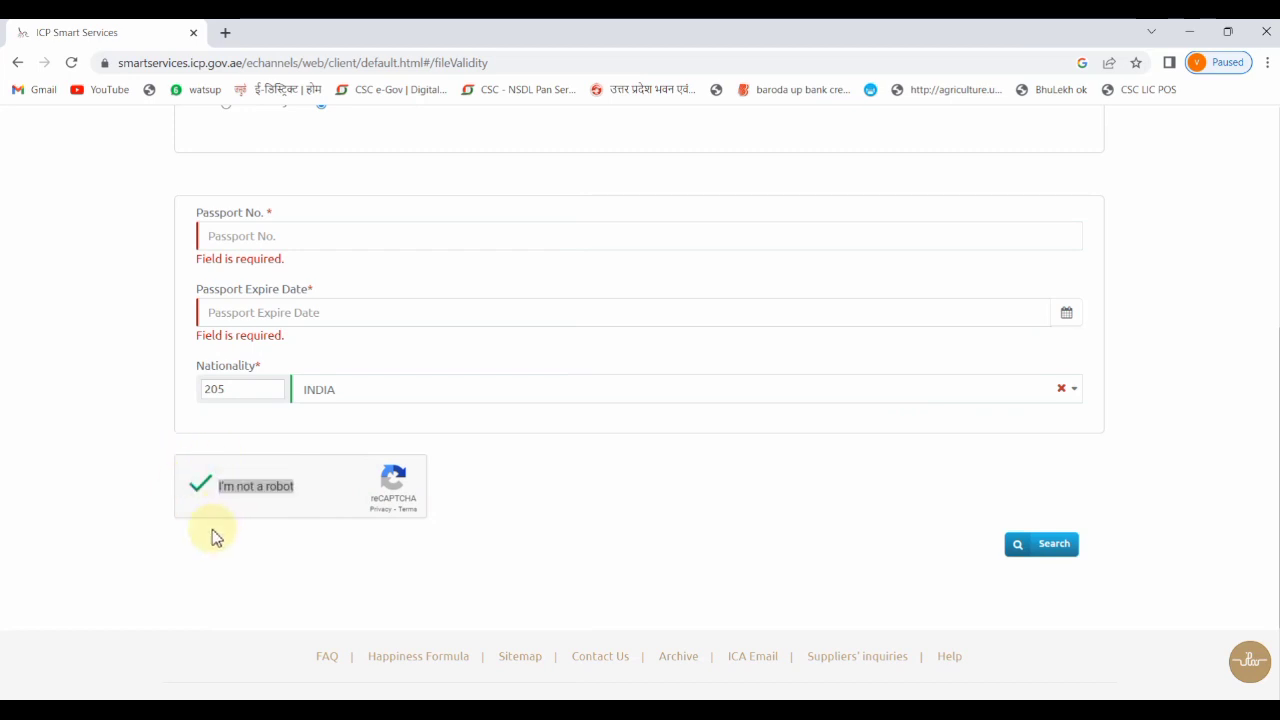
- Fill in the passport number and the passport expiry date, and run the visa file search
click(1052, 540)
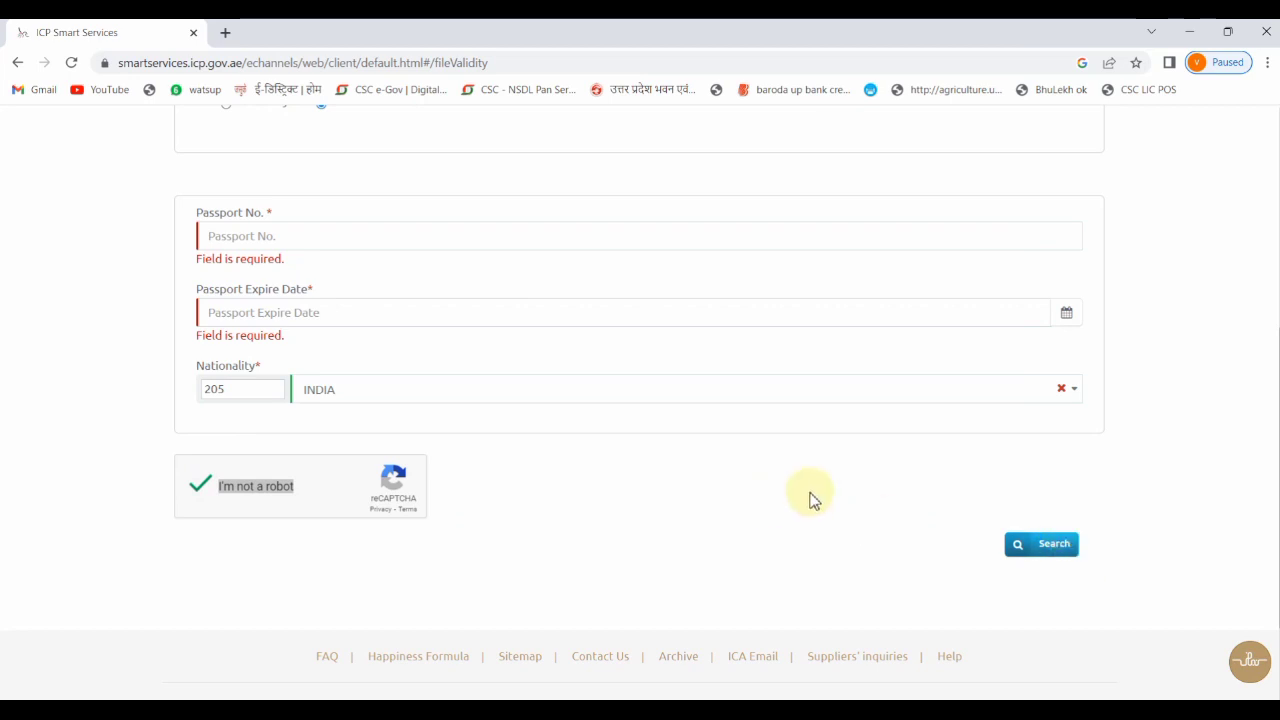
click(237, 236)
click(248, 311)
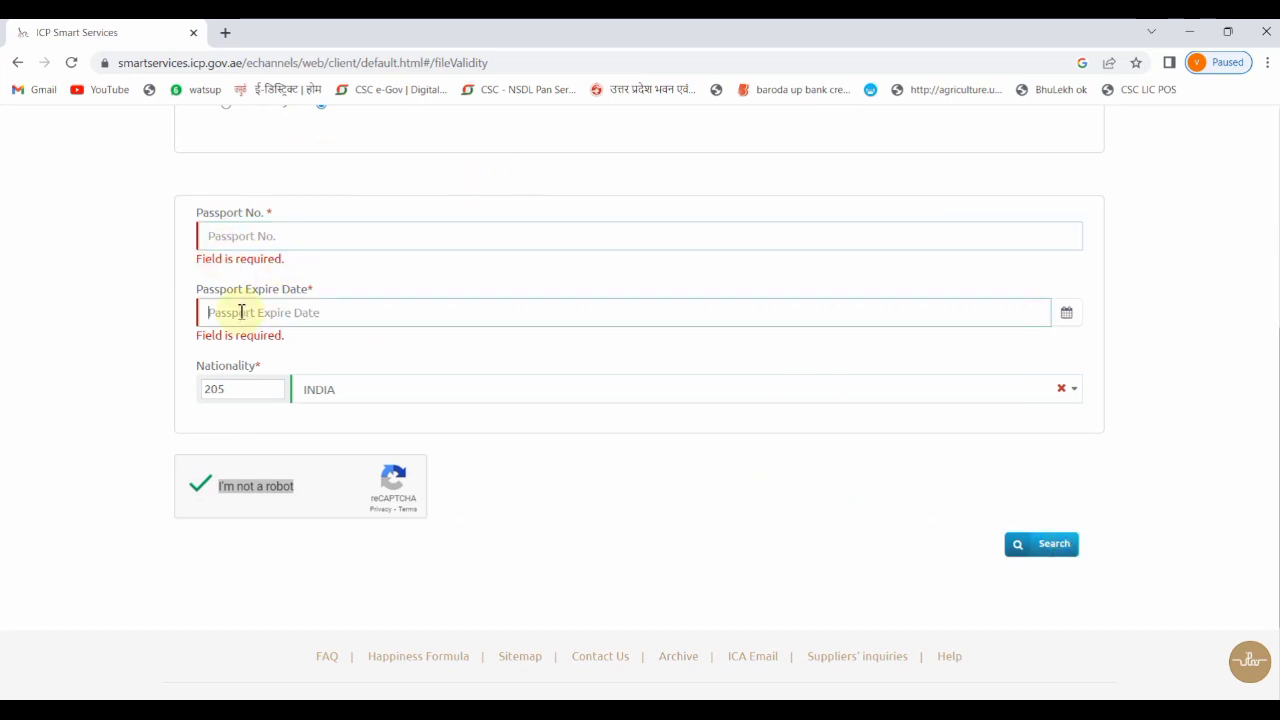
click(1040, 554)
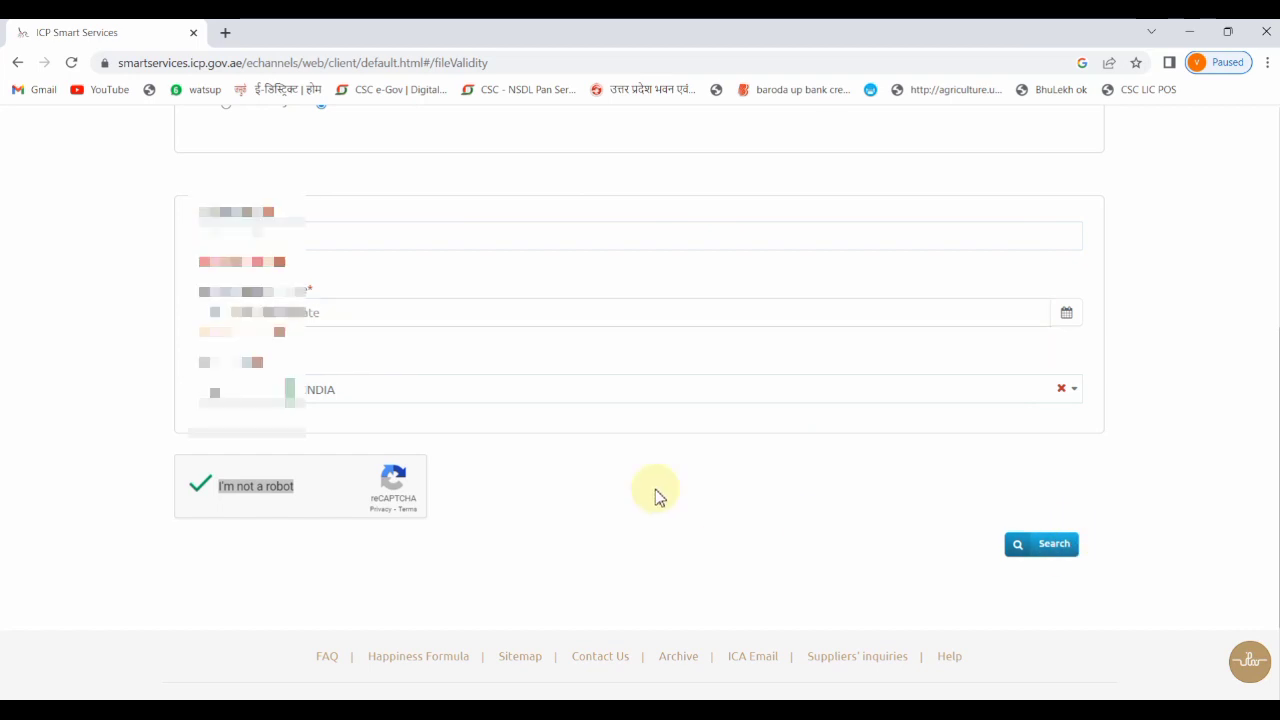
scroll(655, 489, down, 1)
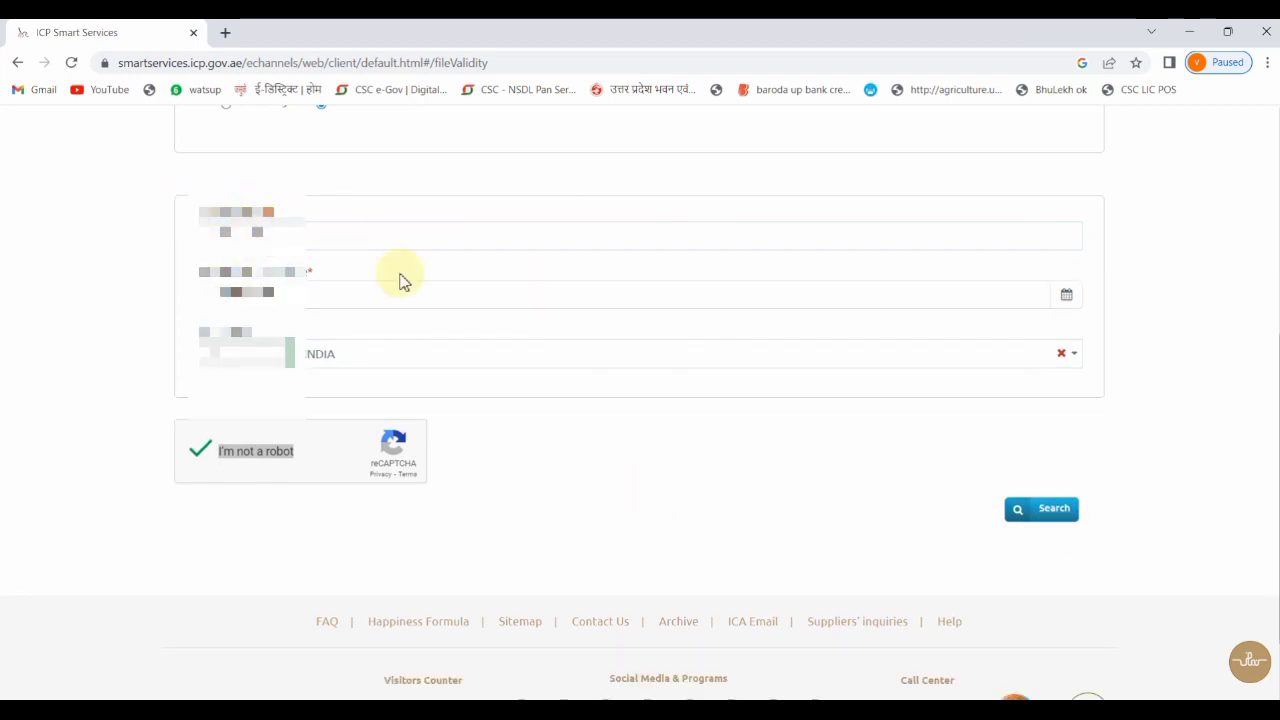
click(1058, 505)
click(1059, 503)
click(1059, 510)
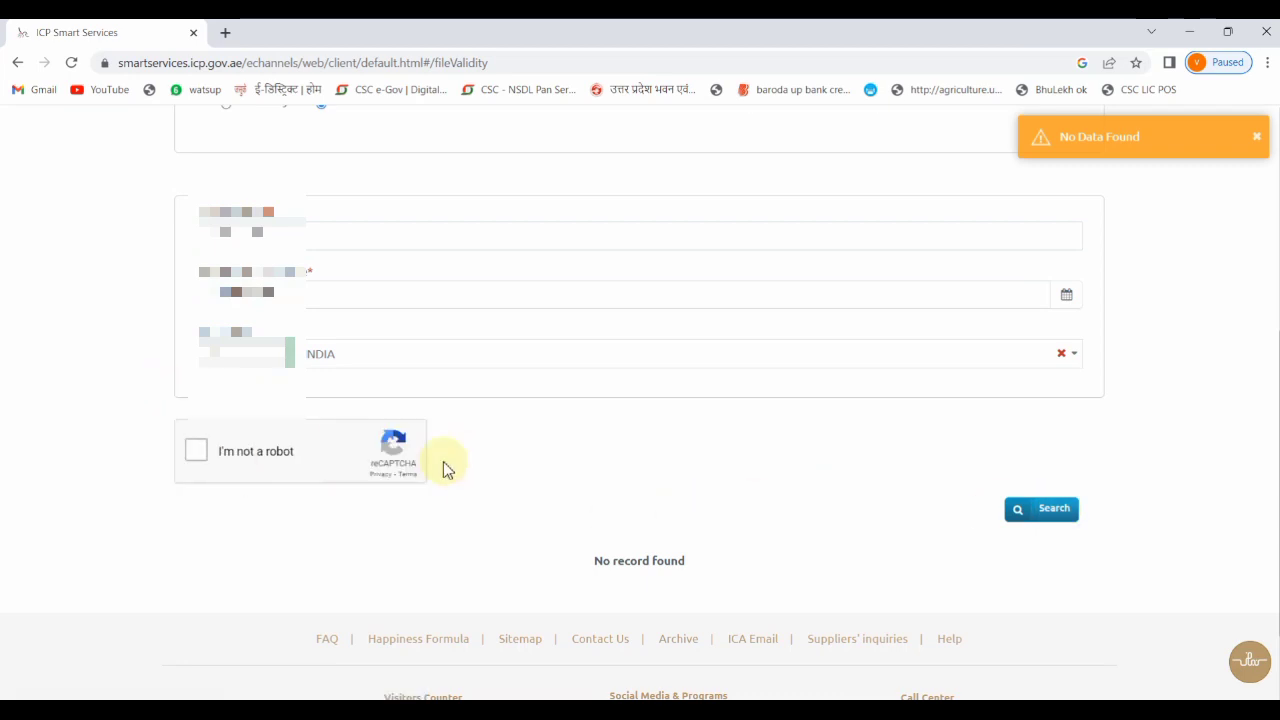
- Examine the visa search result shown below the form
drag(595, 561, 687, 563)
click(714, 569)
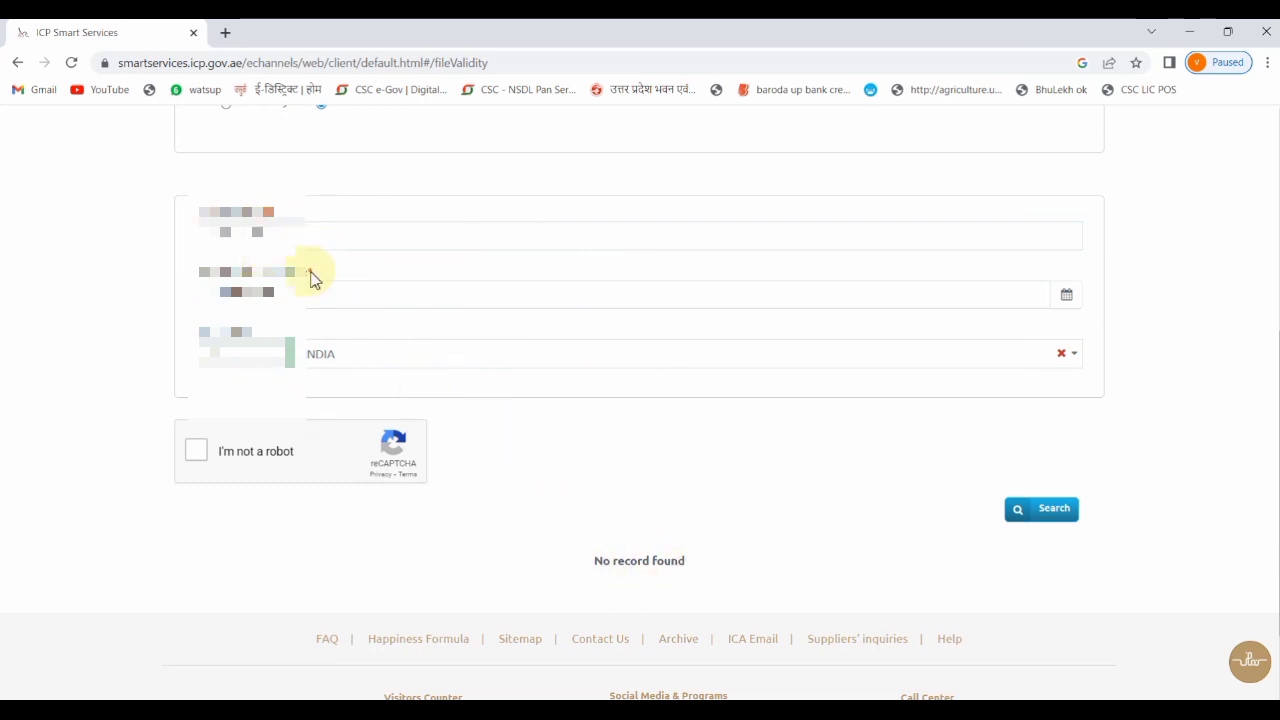
drag(593, 561, 695, 571)
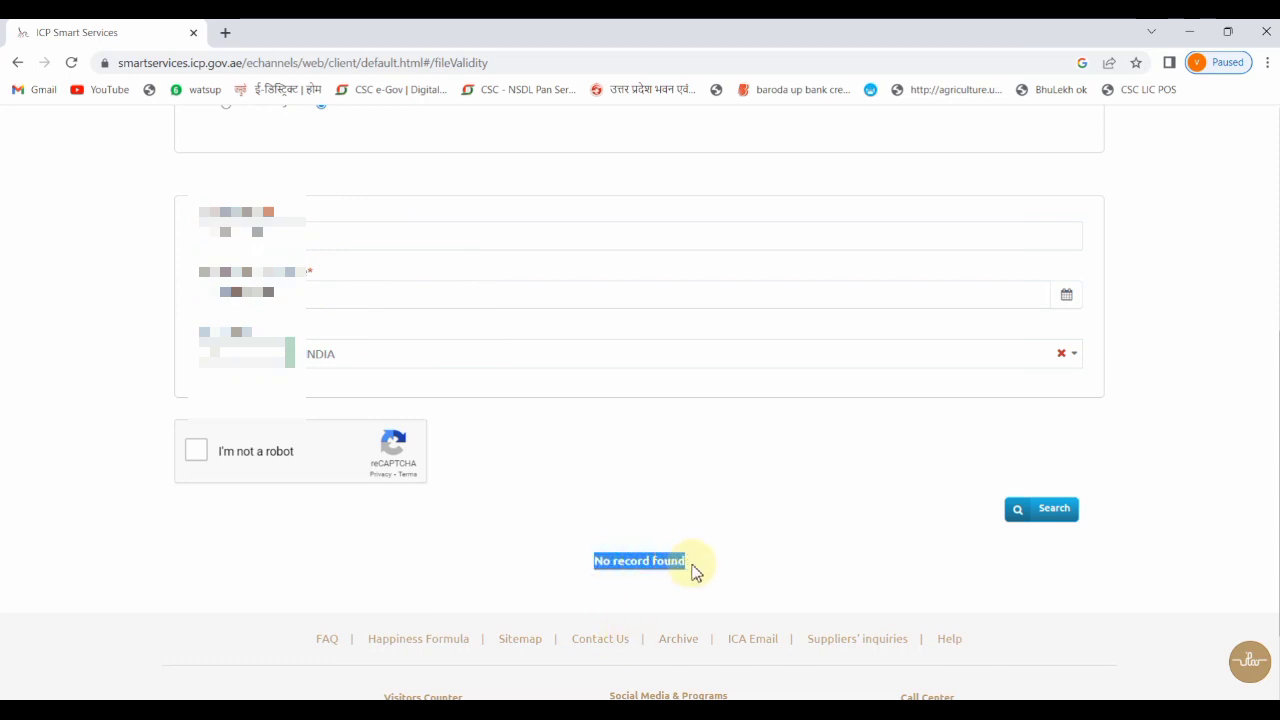
click(702, 516)
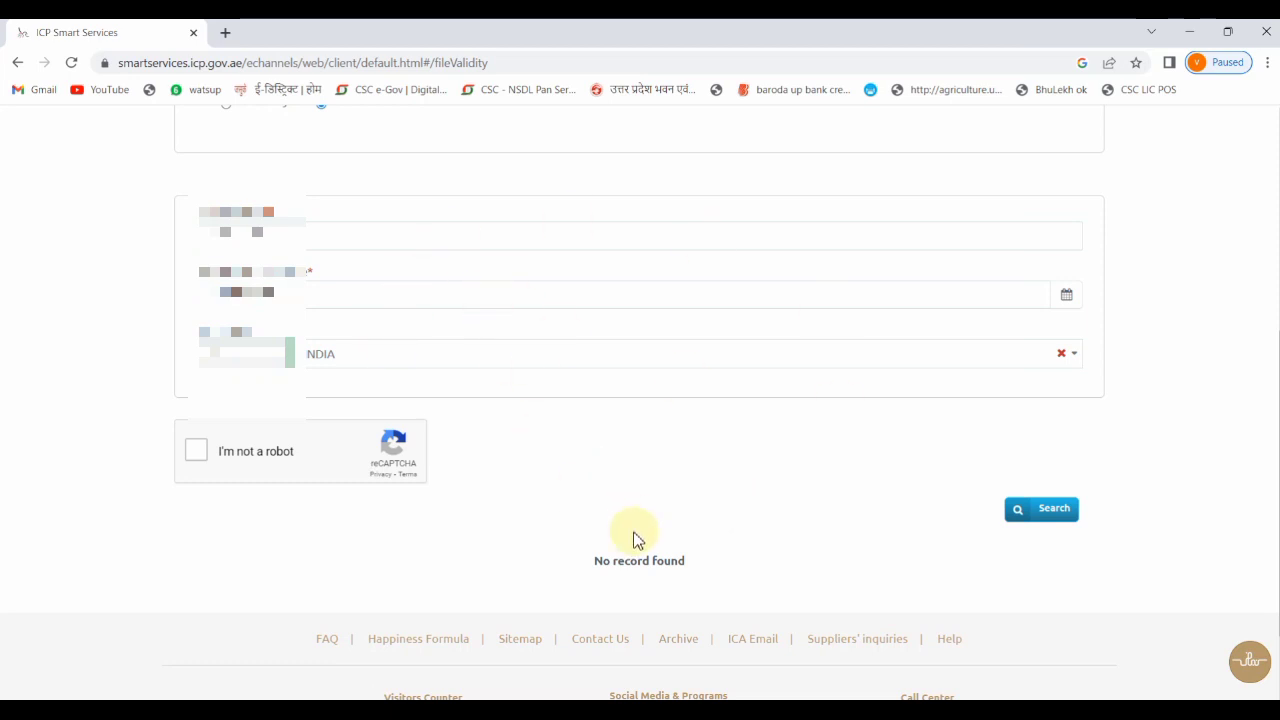
drag(590, 568, 685, 565)
click(718, 466)
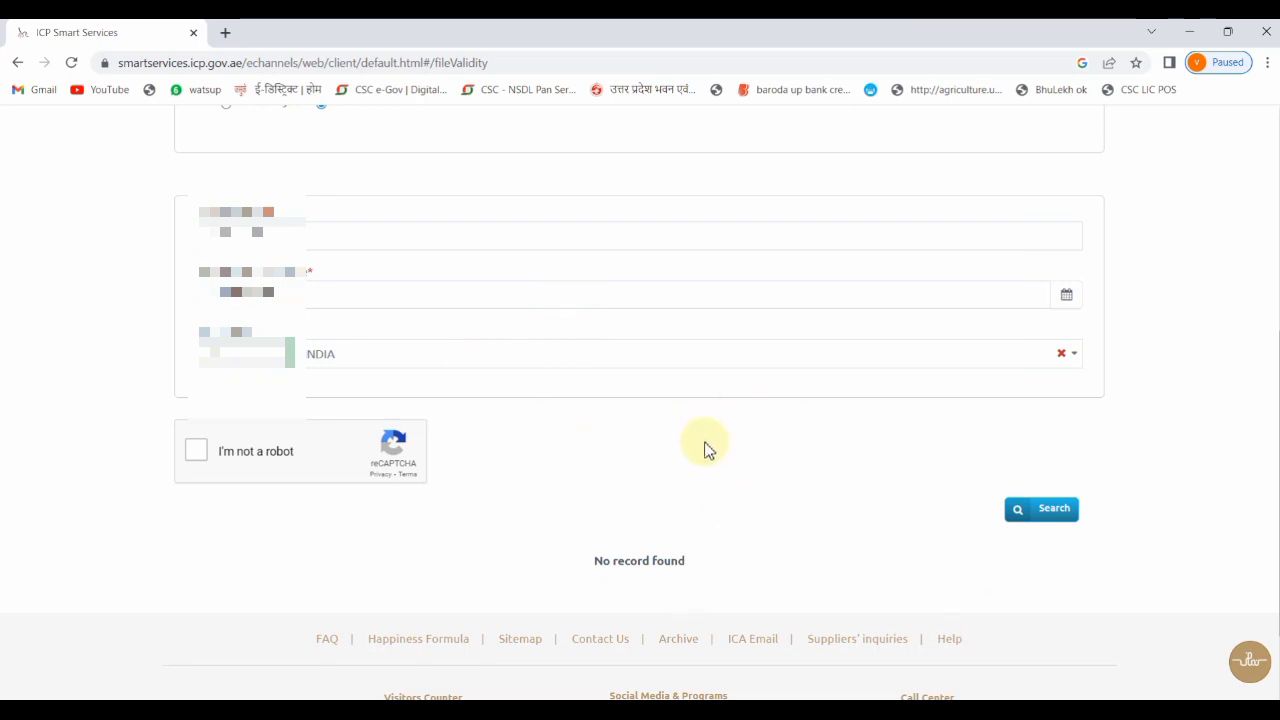
drag(594, 560, 737, 571)
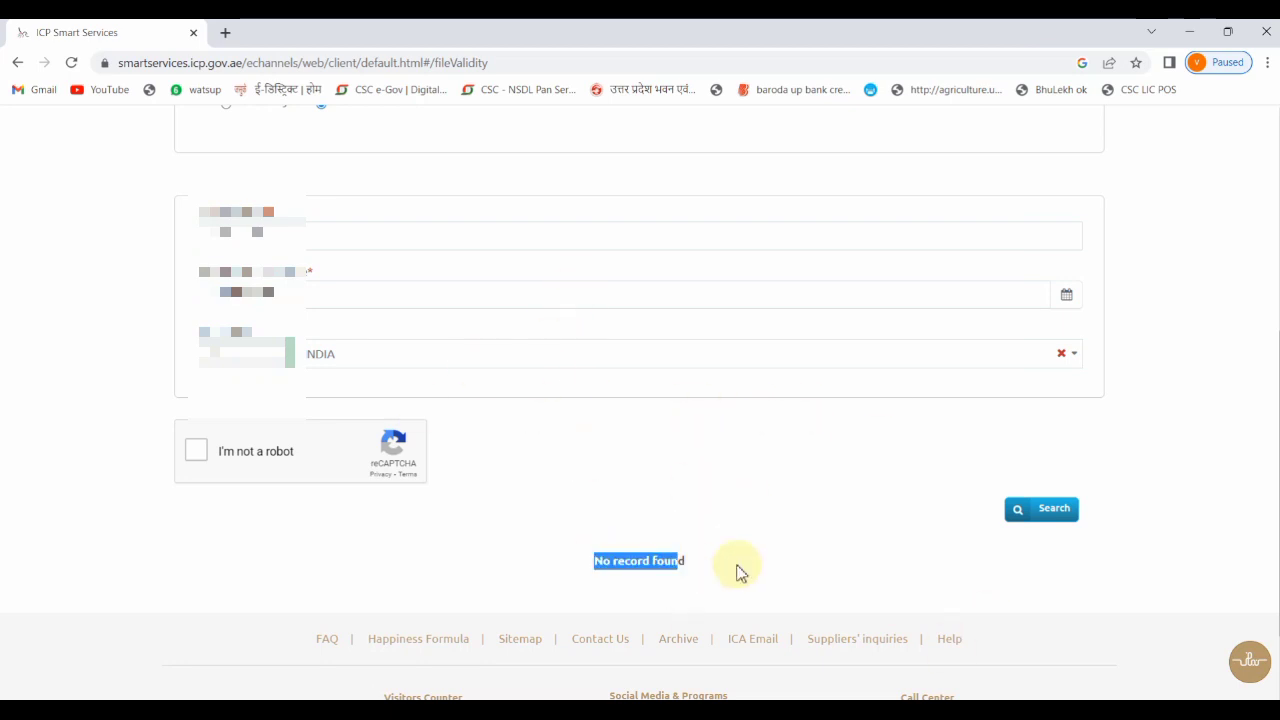
click(694, 451)
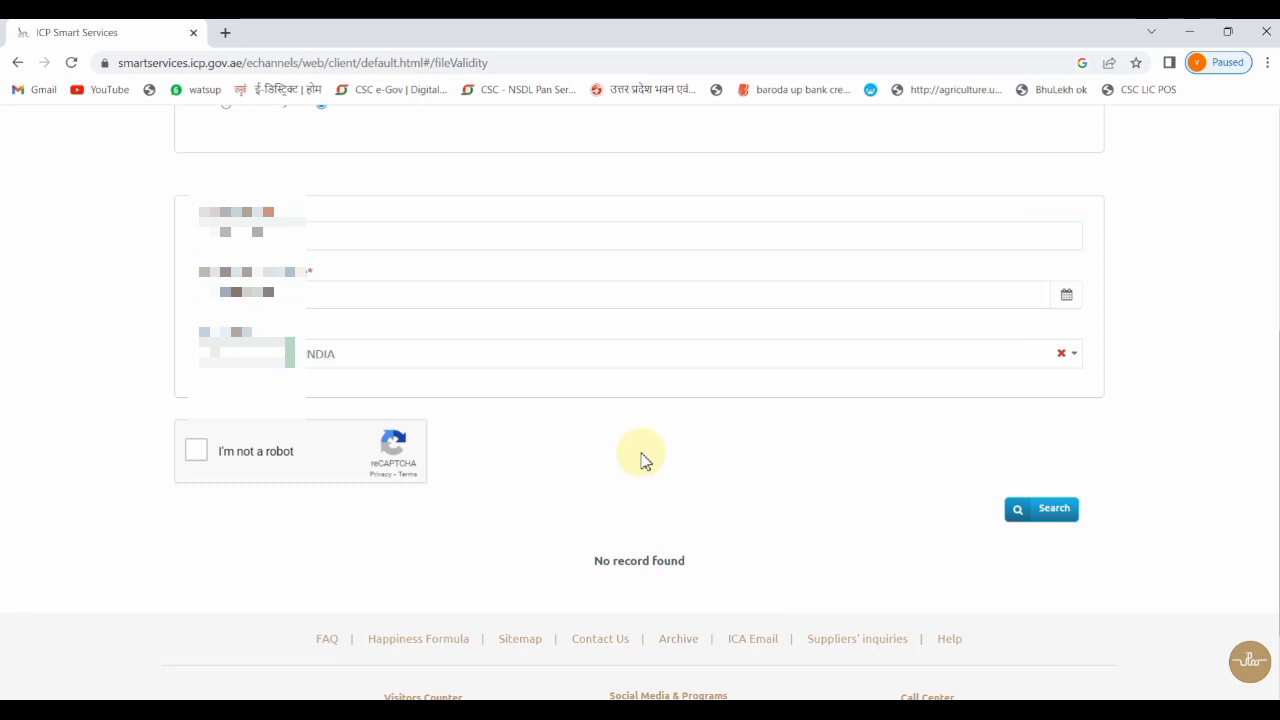